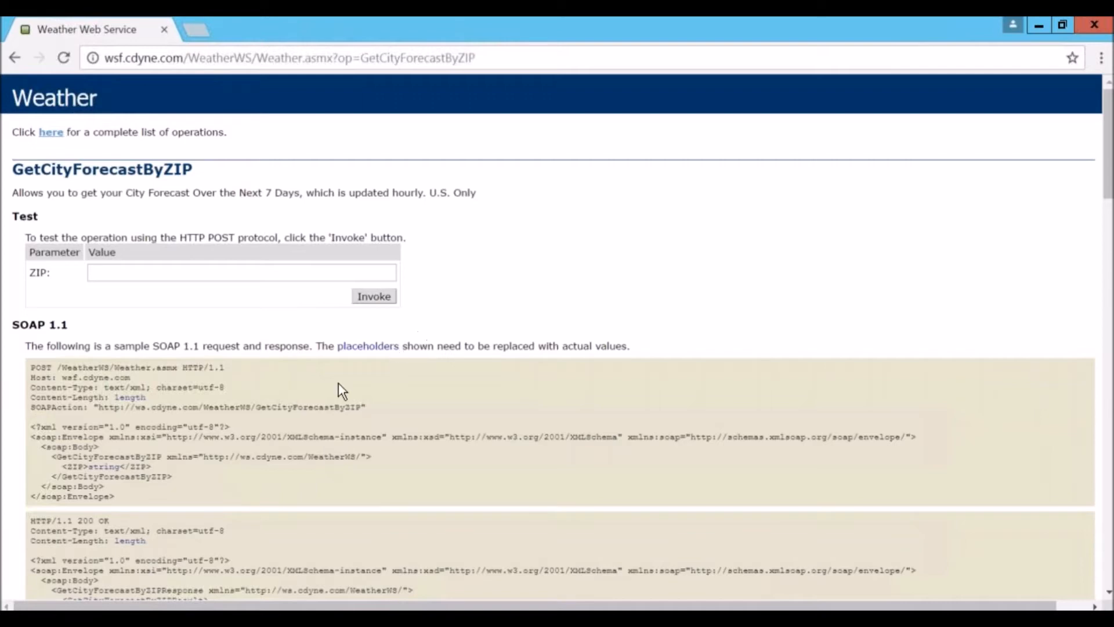
Step: Examine the sample SOAP 1.1, SOAP 1.2 and HTTP GET requests and responses for GetCityForecastByZIP
scroll(304, 378, "down", 1)
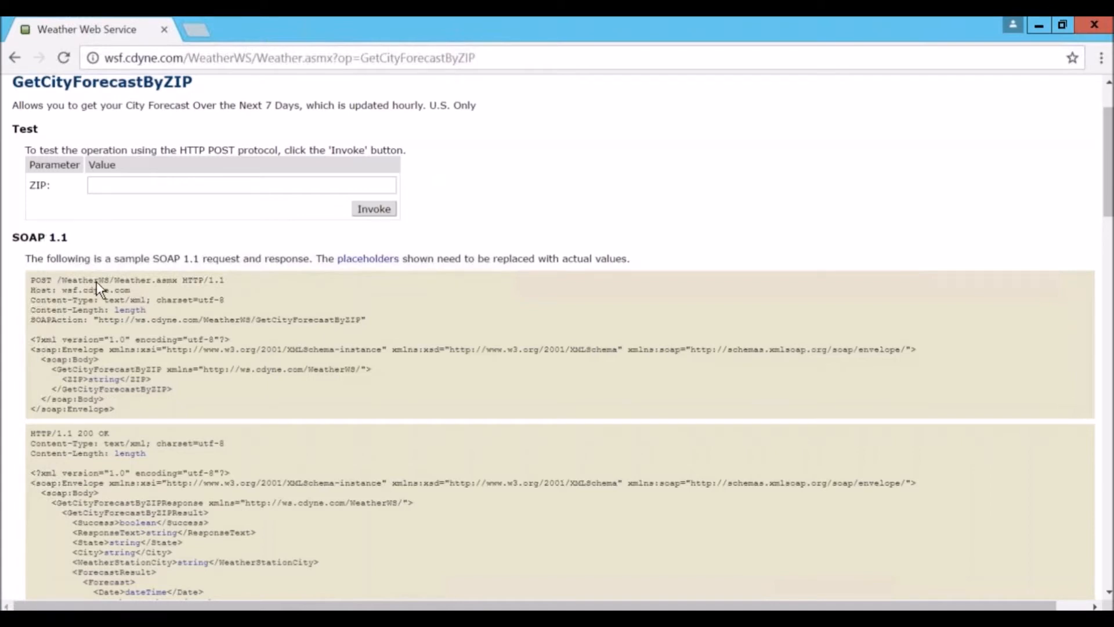
scroll(72, 371, "down", 5)
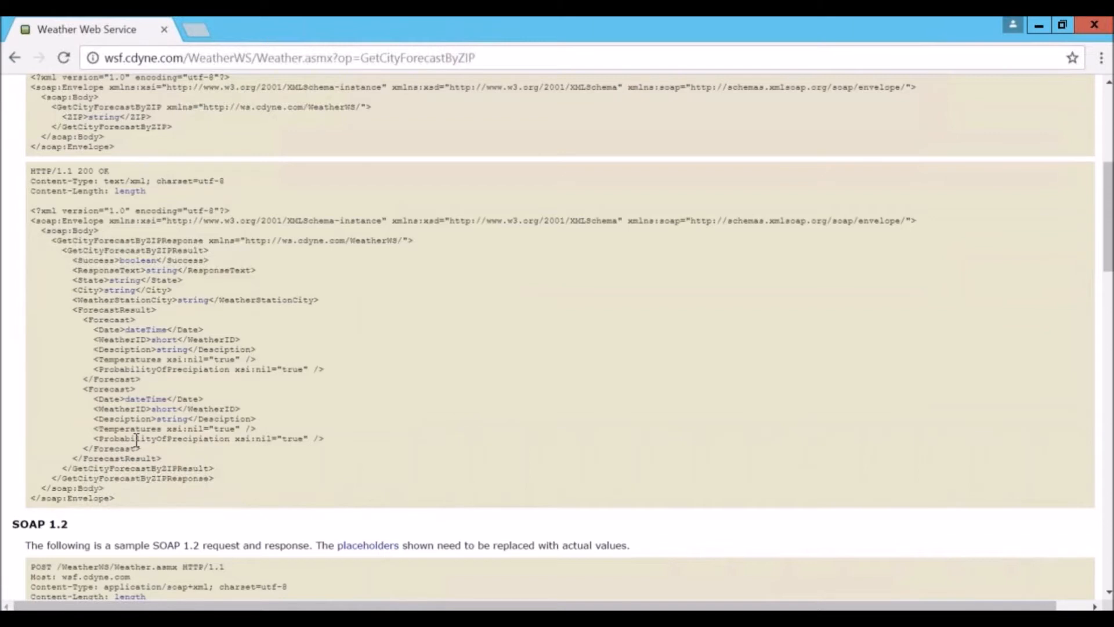
scroll(137, 440, "down", 6)
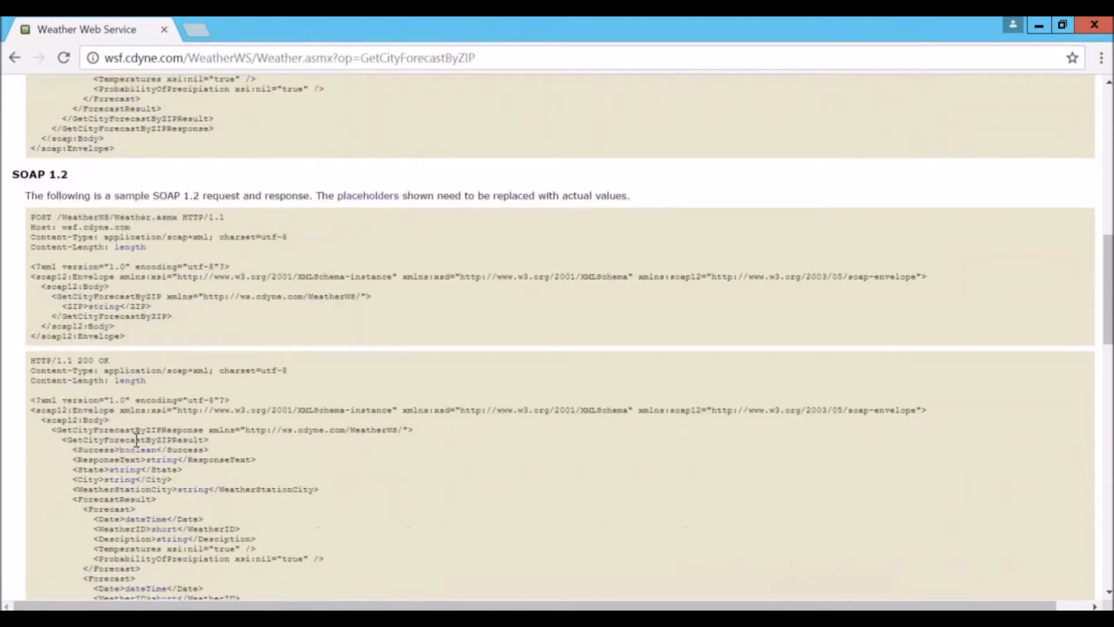
scroll(137, 439, "down", 9)
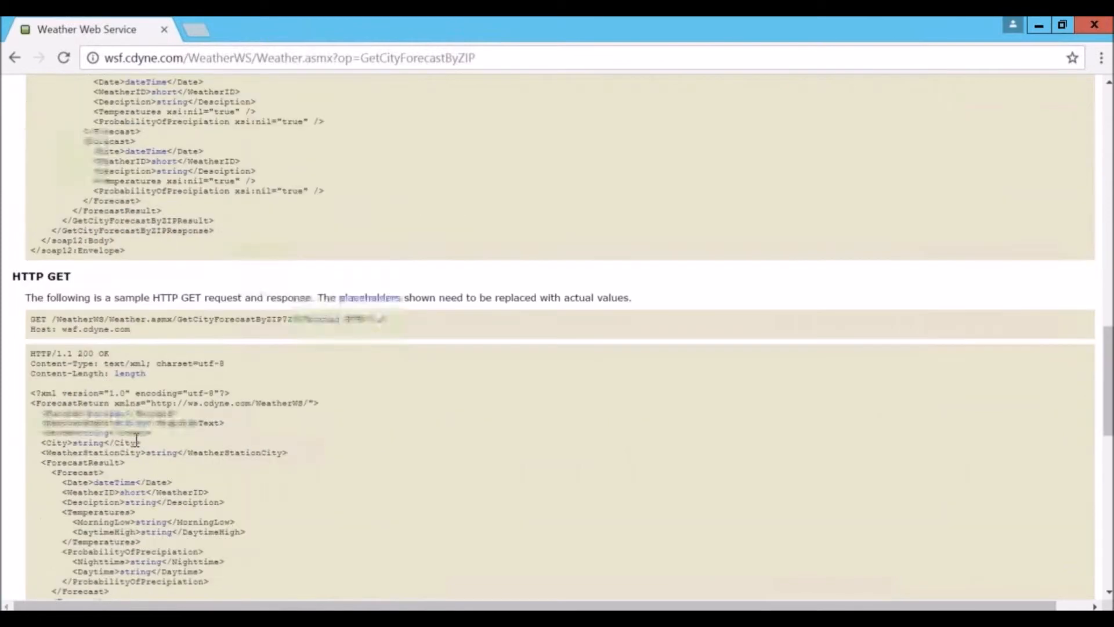
scroll(90, 259, "down", 2)
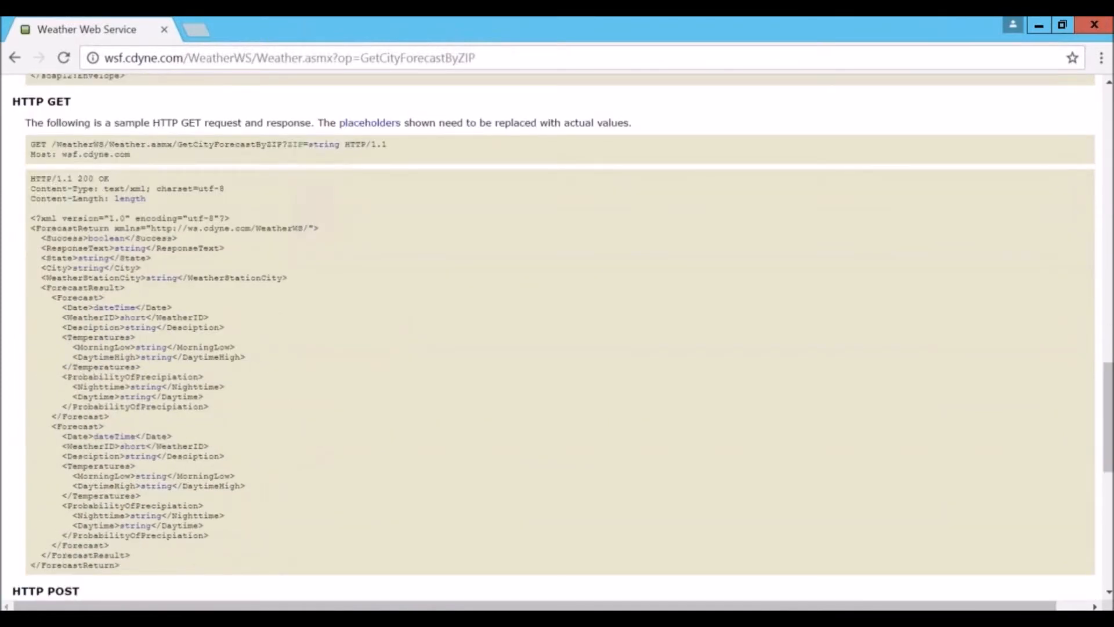
scroll(557, 337, "up", 3)
scroll(100, 335, "up", 15)
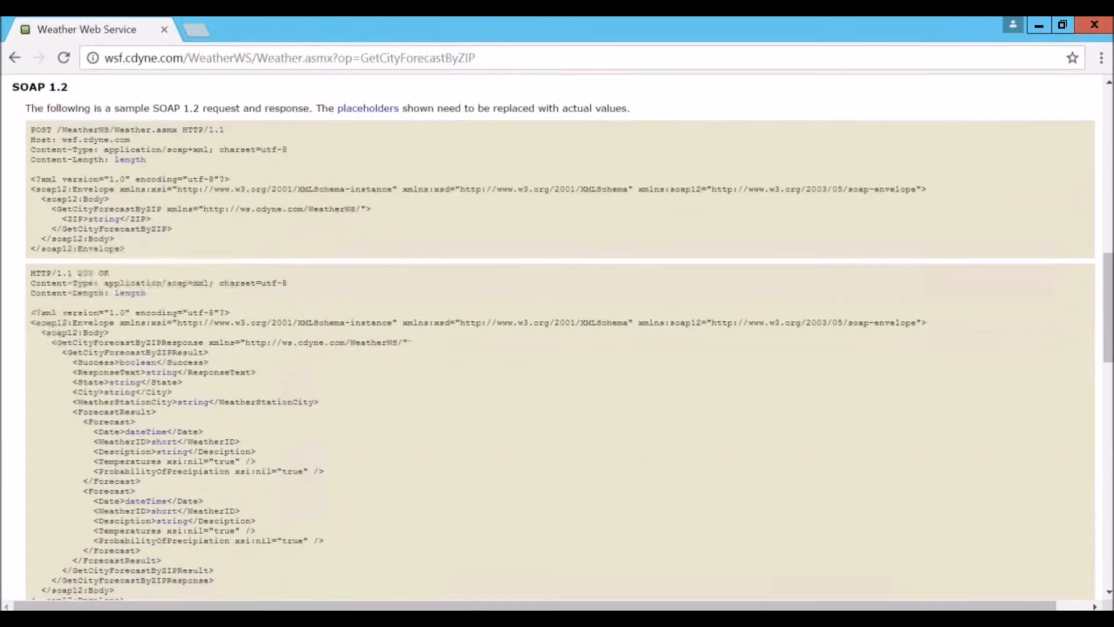
scroll(100, 335, "up", 5)
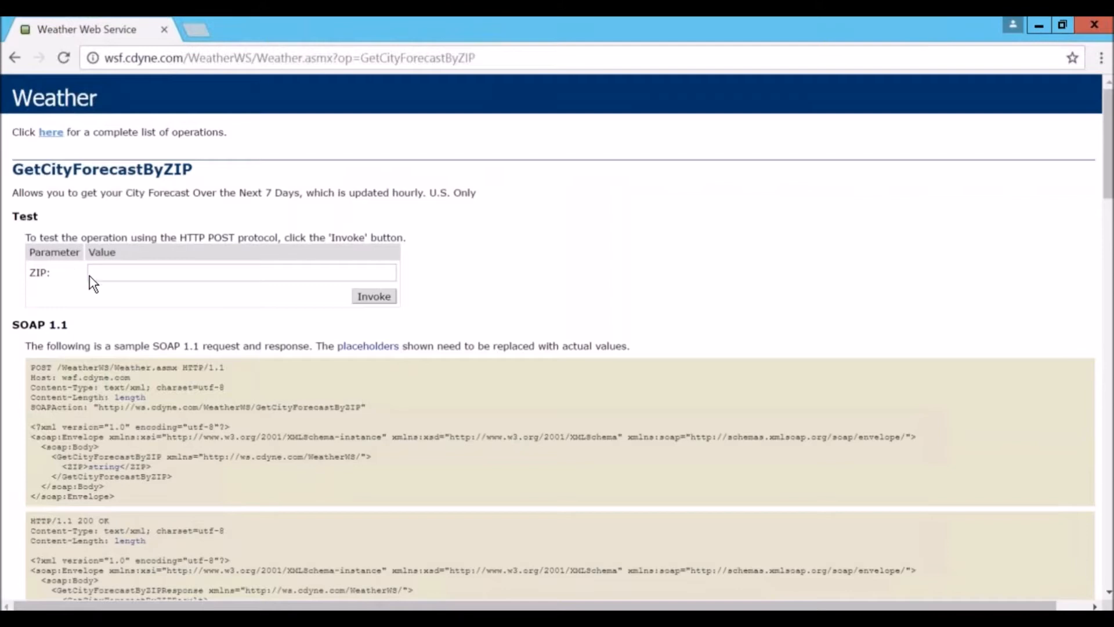
Step: Switch to WebLOAD IDE and start a Chrome recording of the weather service page
key("alt+Tab")
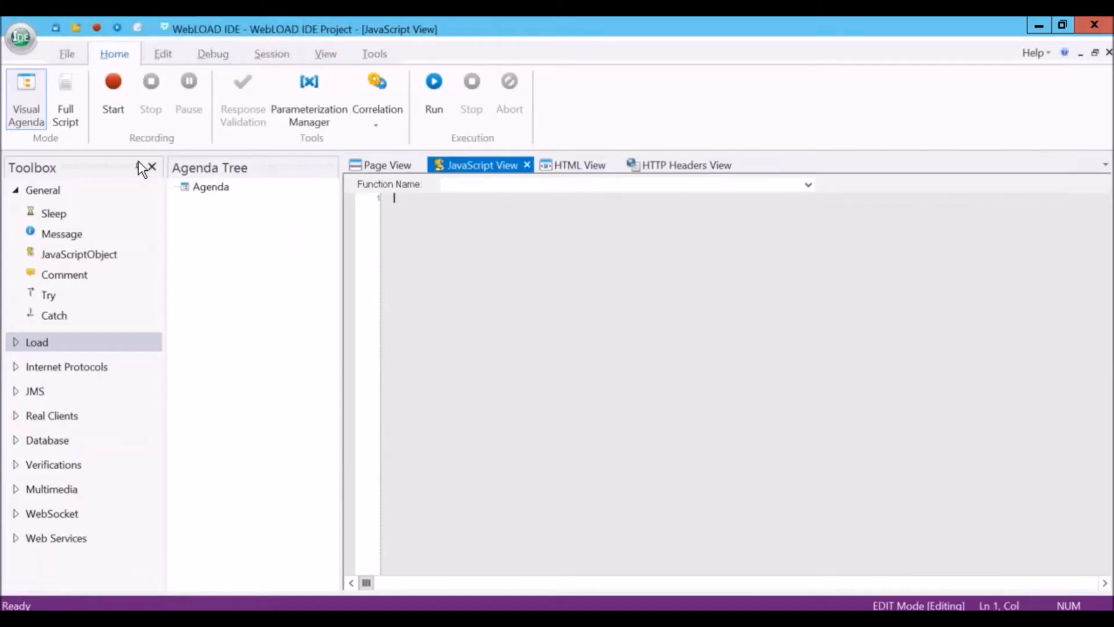
left_click(114, 83)
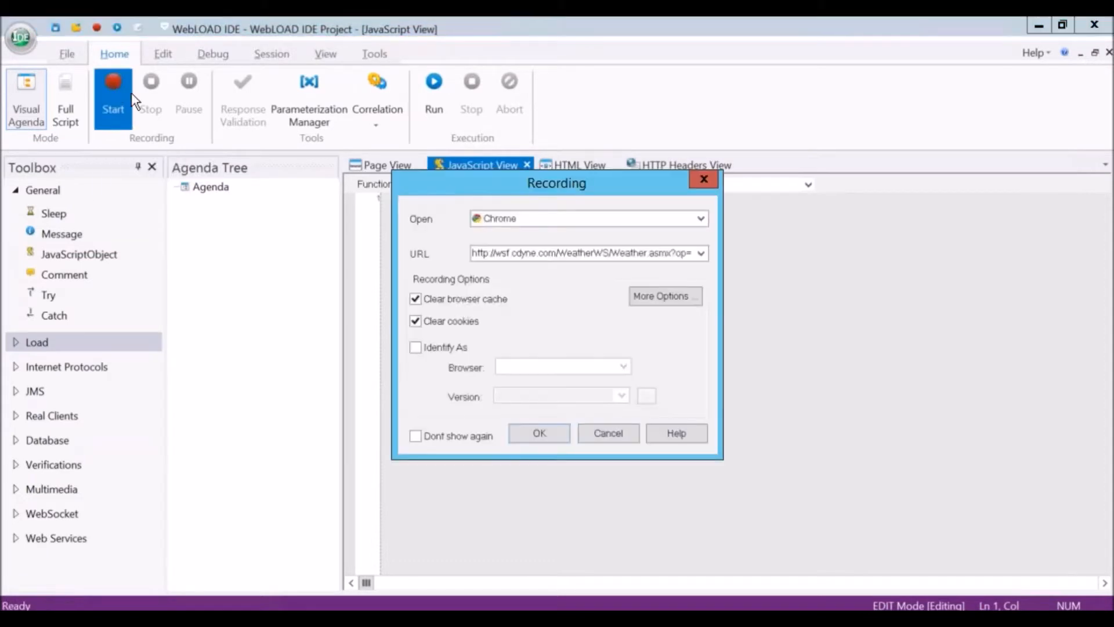
left_click(540, 433)
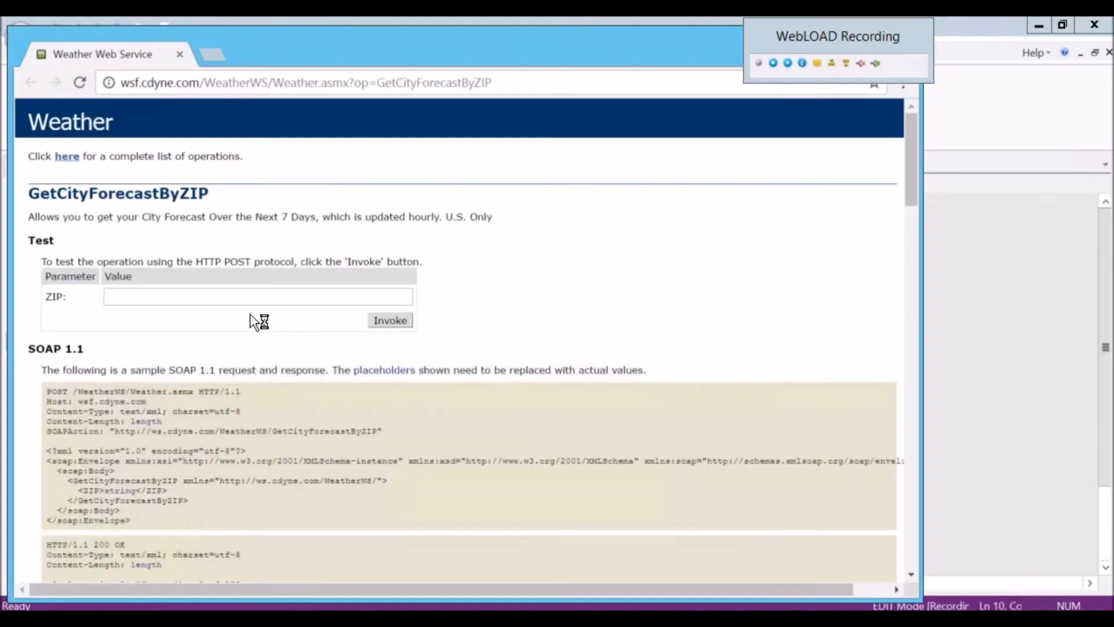
Step: Invoke GetCityForecastByZIP with ZIP 123 and check the Success element in the XML response
left_click(198, 293)
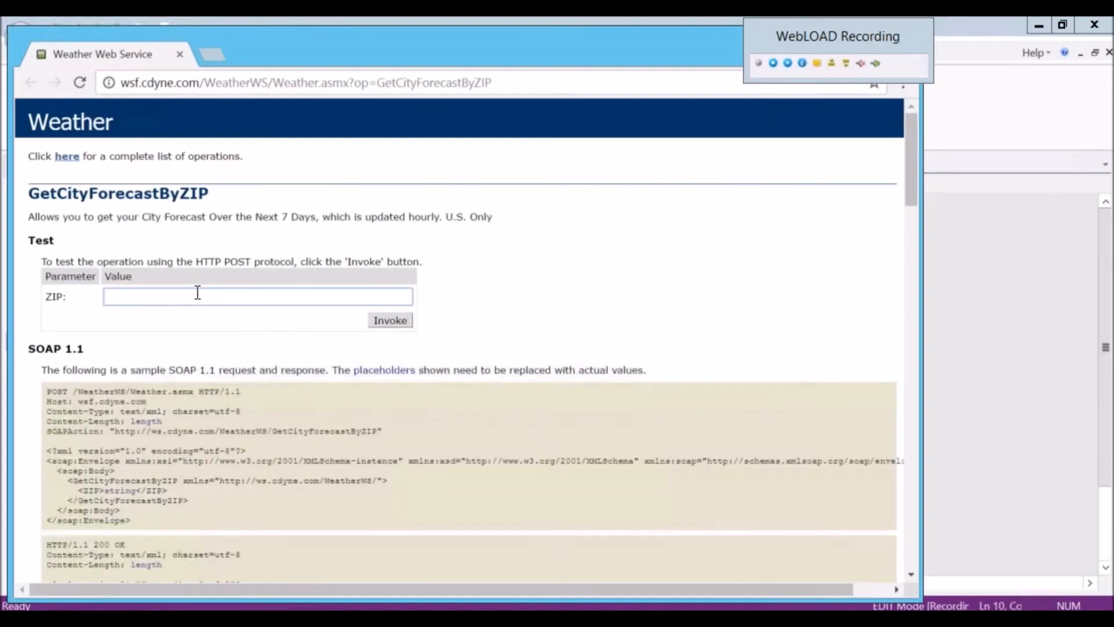
type("123")
left_click(380, 321)
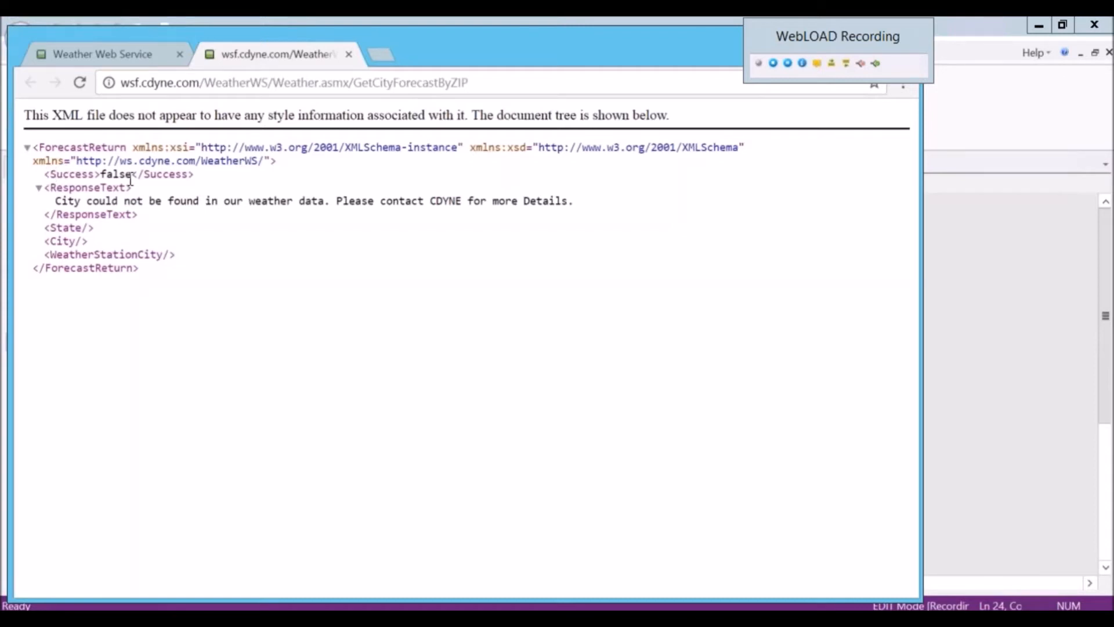
left_click_drag(195, 179, 61, 180)
left_click(60, 181)
Step: Return to WebLOAD IDE, stop the recording and dismiss the correlation choices
left_click(970, 315)
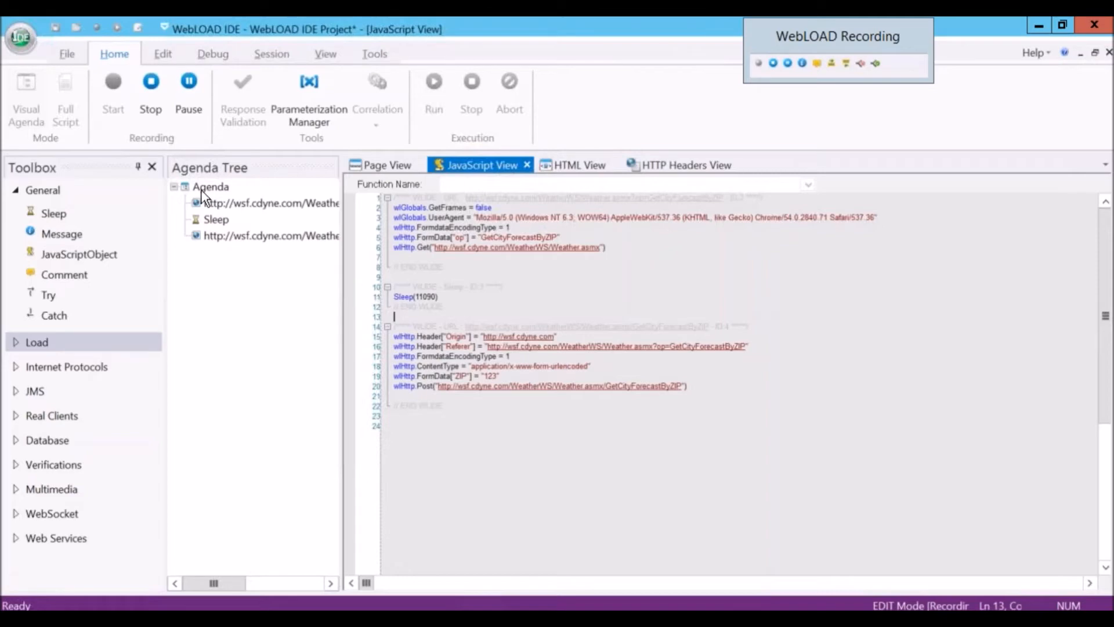
left_click(151, 84)
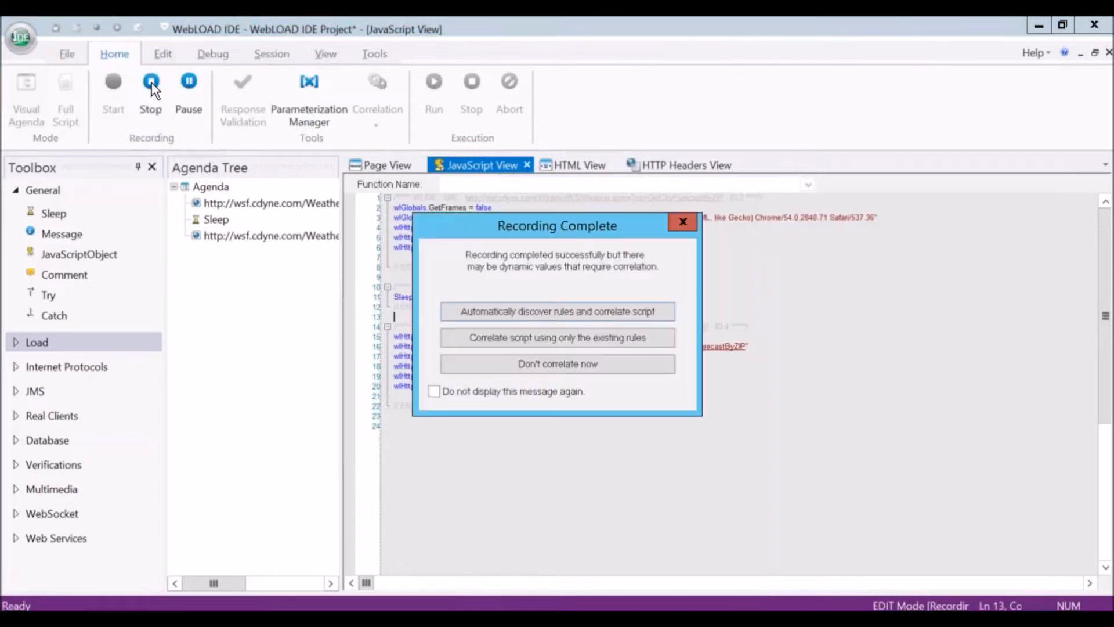
left_click(677, 221)
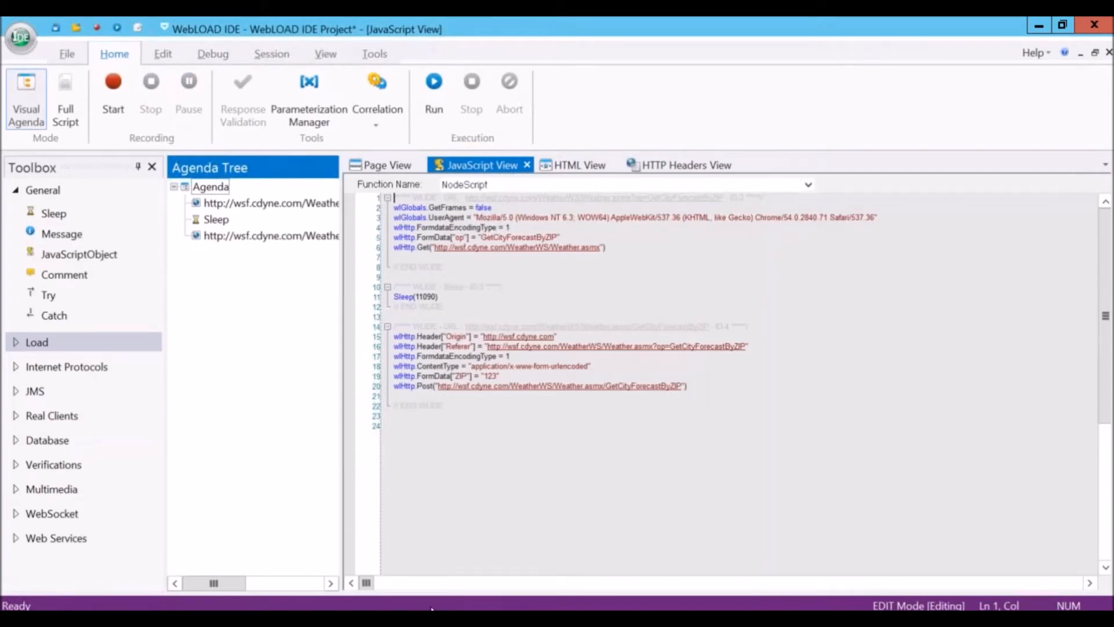
Step: Close the XML response page in Chrome and review the sample SOAP 1.1 request on the weather service page
left_click(452, 620)
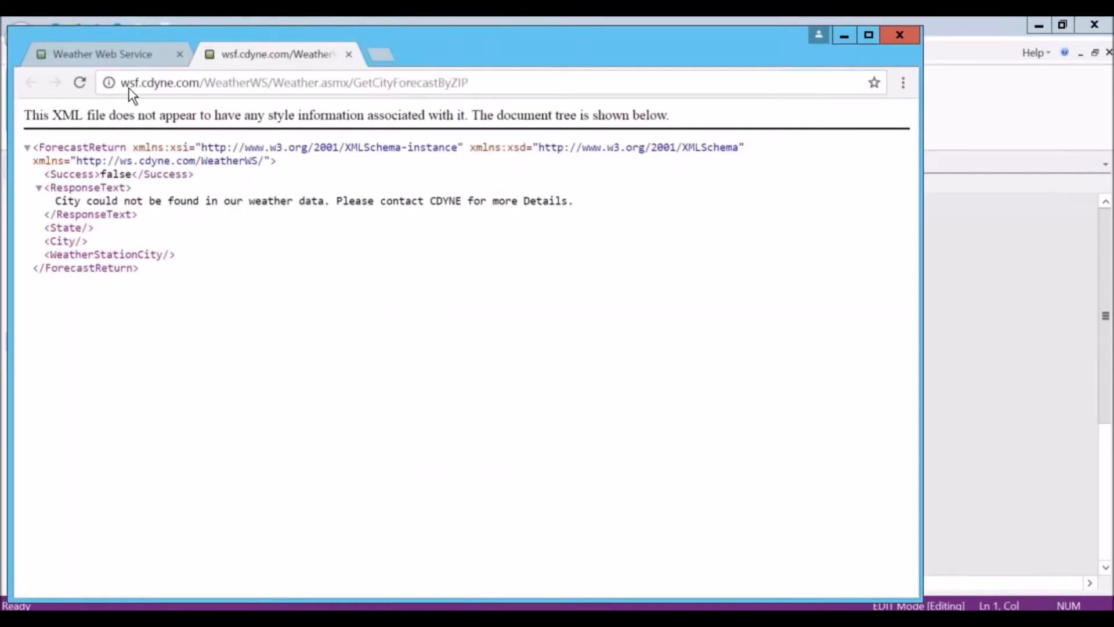
left_click(348, 54)
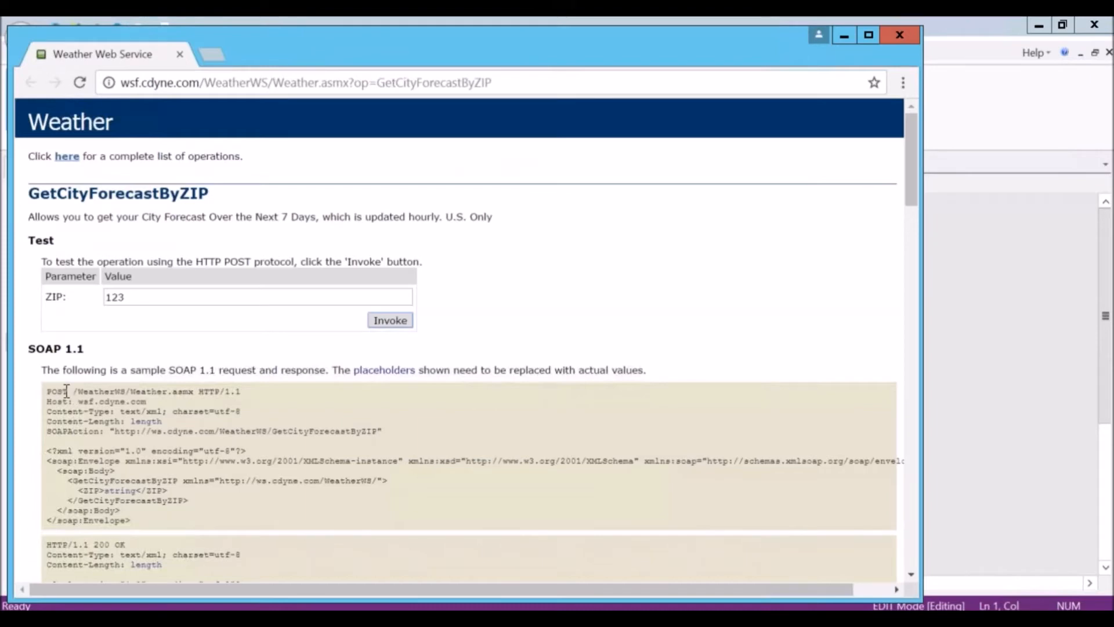
scroll(75, 407, "down", 2)
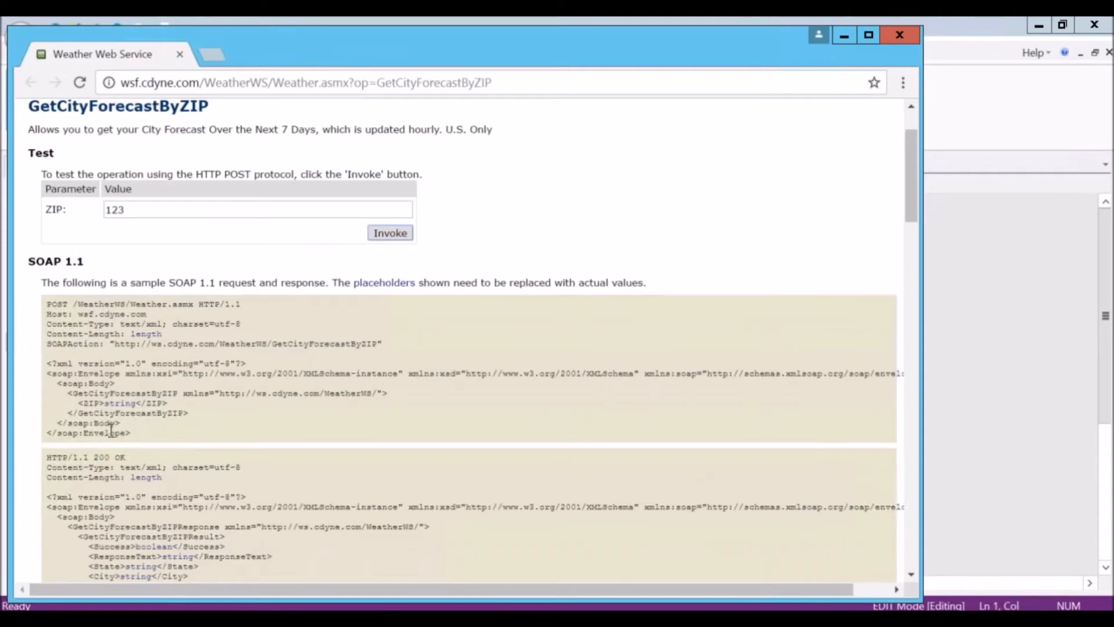
left_click(950, 387)
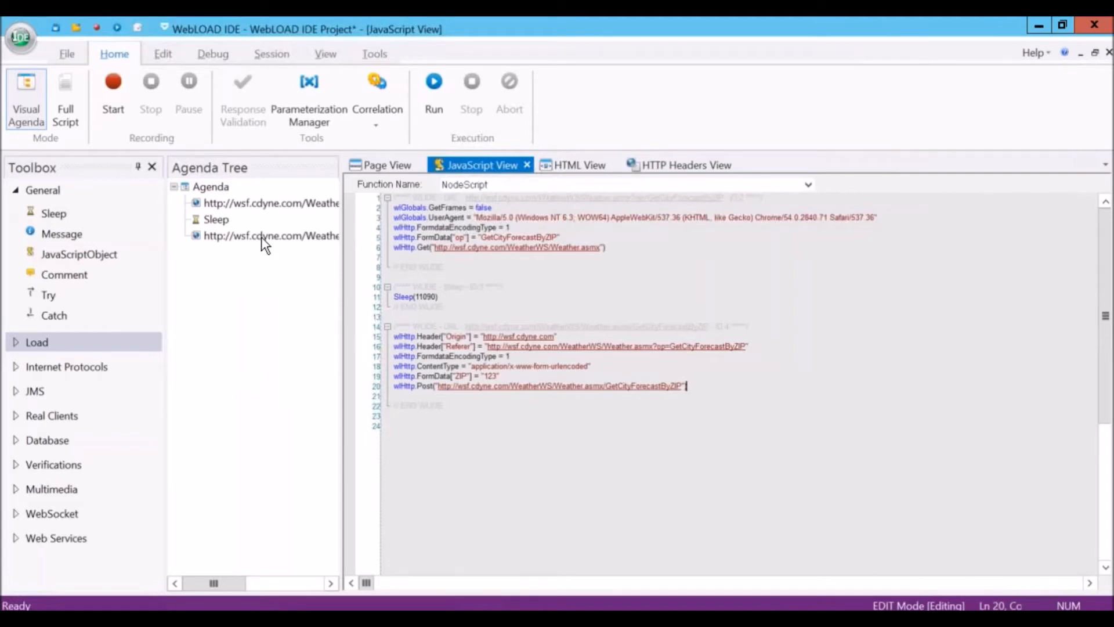
Step: Add an HttpWebService item from the Web Services group onto the last recorded URL in the agenda tree
left_click(18, 540)
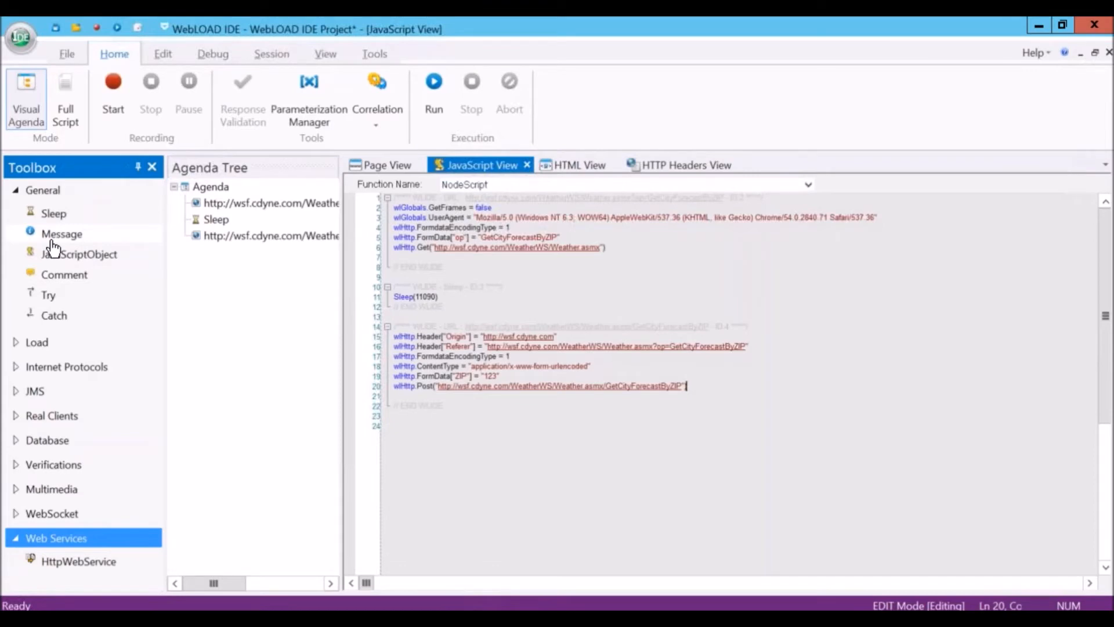
left_click(73, 565)
left_click_drag(78, 568, 211, 237)
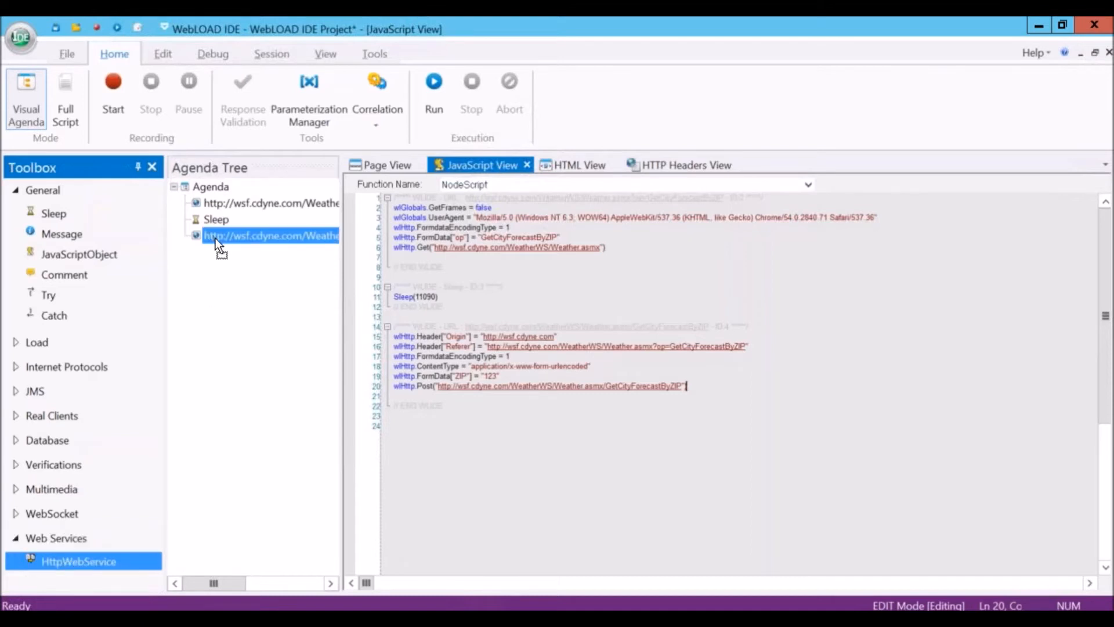
left_click_drag(215, 238, 215, 238)
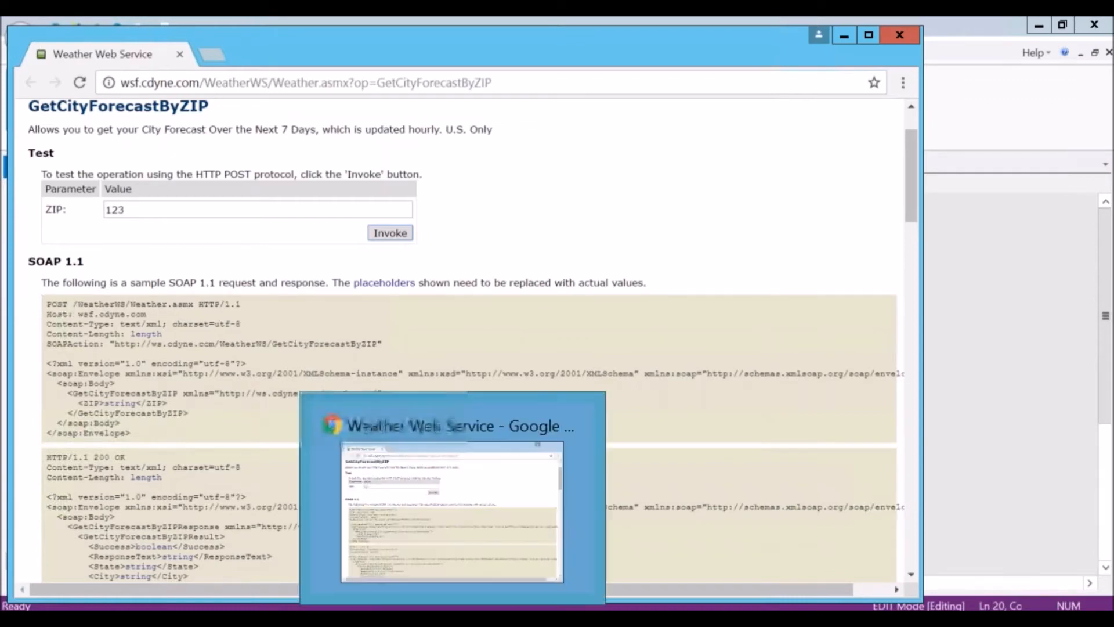
left_click(453, 618)
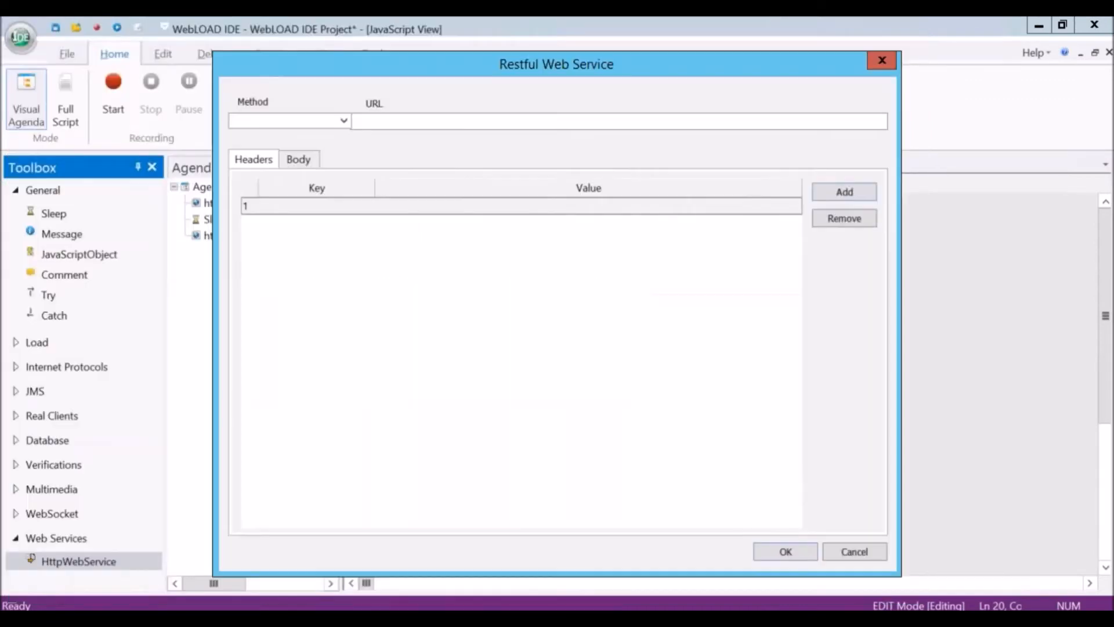
left_click(343, 120)
left_click(319, 147)
left_click(390, 119)
type("http://")
key("alt+Tab")
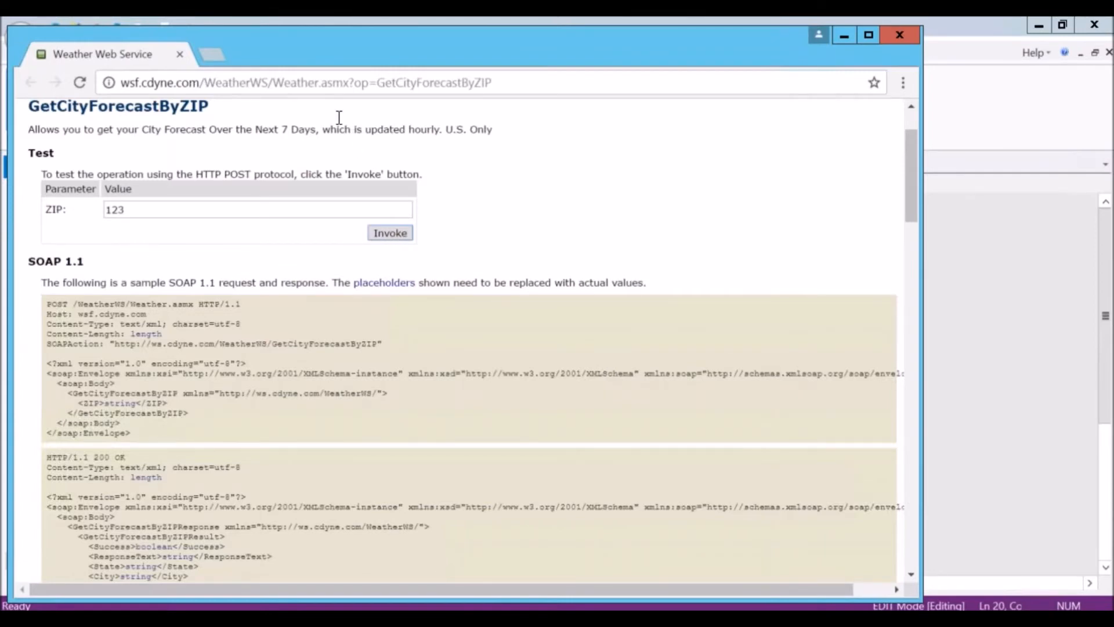
left_click(350, 84)
left_click(354, 83)
key("ctrl+shift+Left")
key("ctrl+shift+Left")
key("ctrl+shift+Left")
key("ctrl+shift+Left")
key("ctrl+shift+Left")
key("ctrl+shift+Left")
key("ctrl+c")
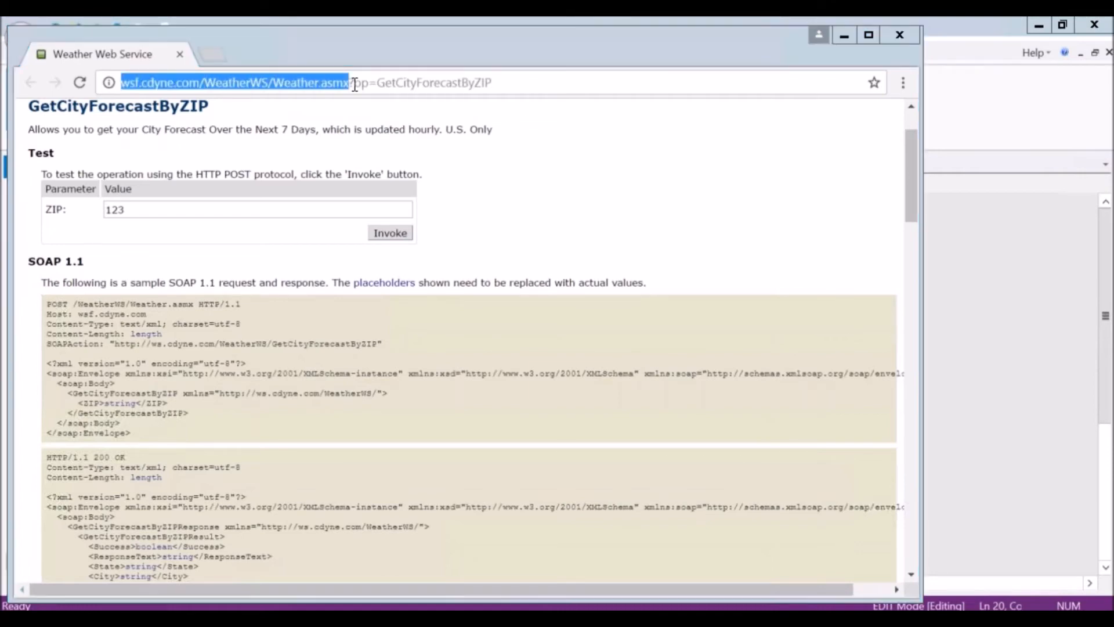
key("alt+Tab")
key("ctrl+a")
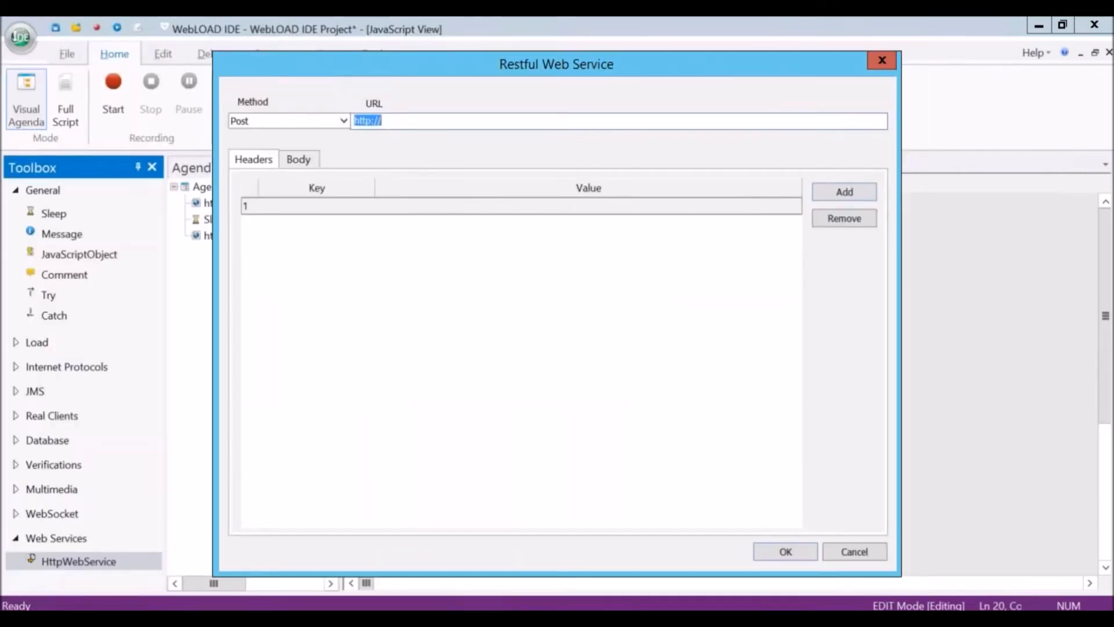
key("ctrl+v")
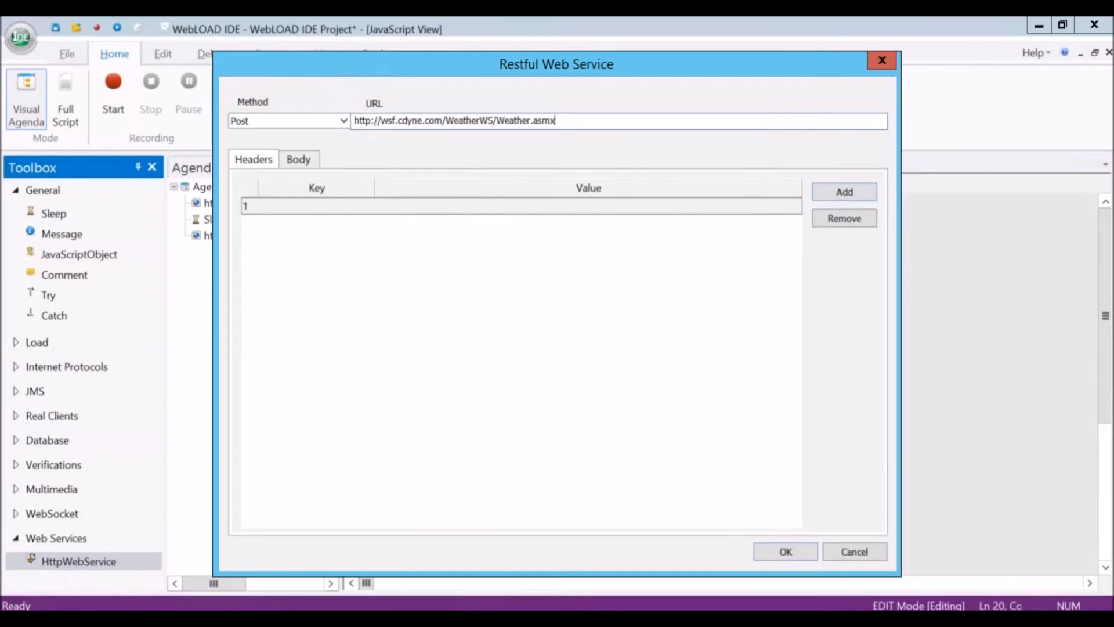
Step: Define a Content-Type header with the value "text/xml; charset=utf-8" copied from the sample SOAP 1.1 request
key("alt+Tab")
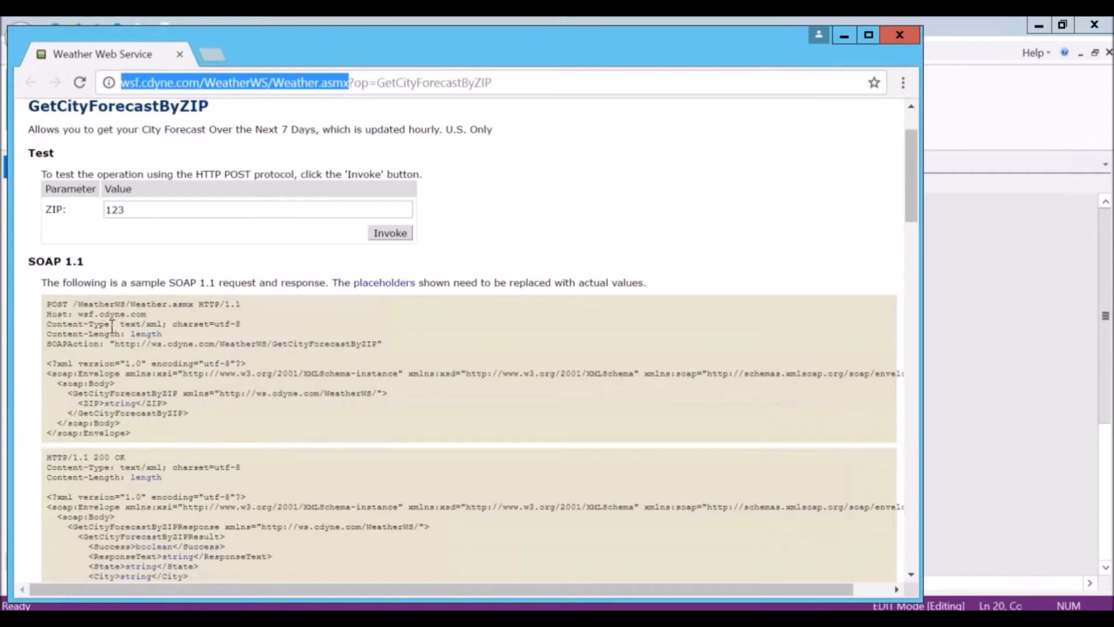
left_click_drag(120, 324, 243, 325)
key("ctrl+c")
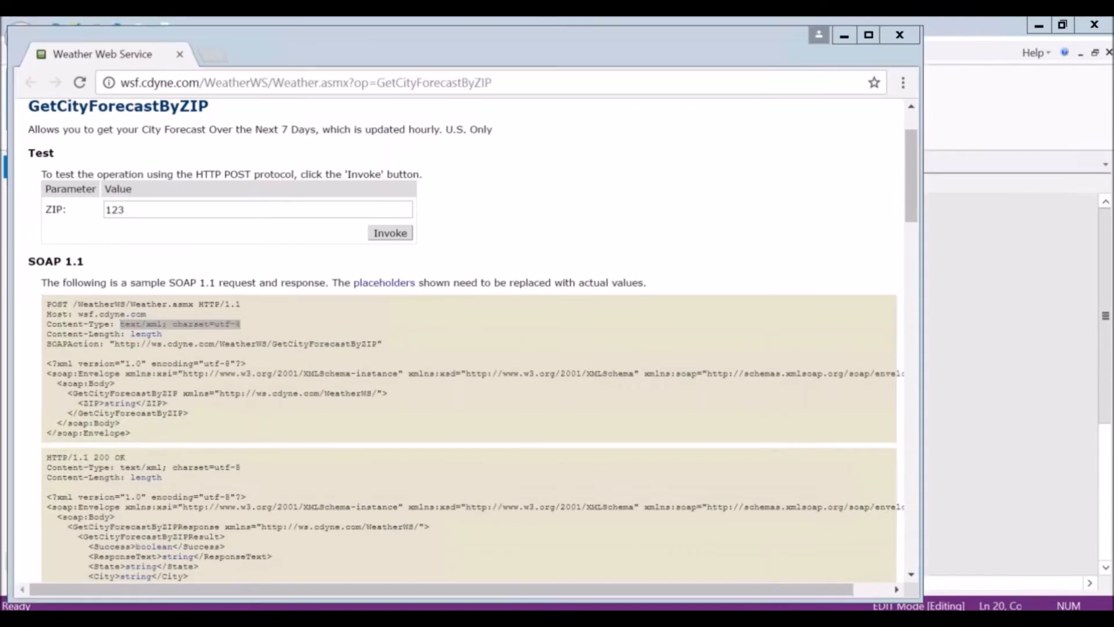
key("alt+Tab")
left_click(269, 206)
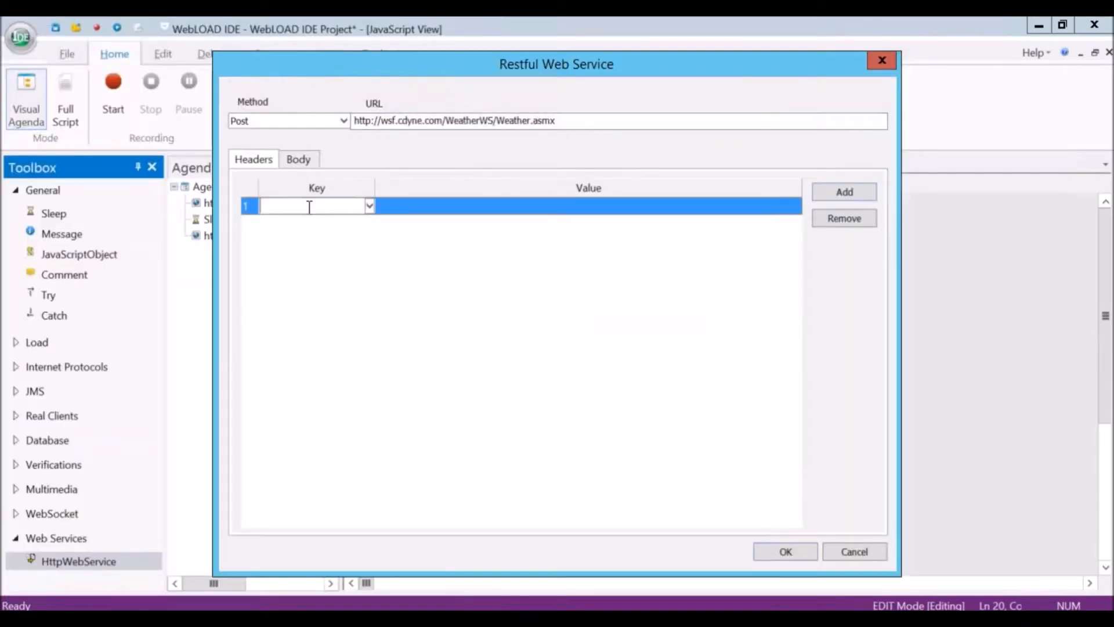
left_click(369, 205)
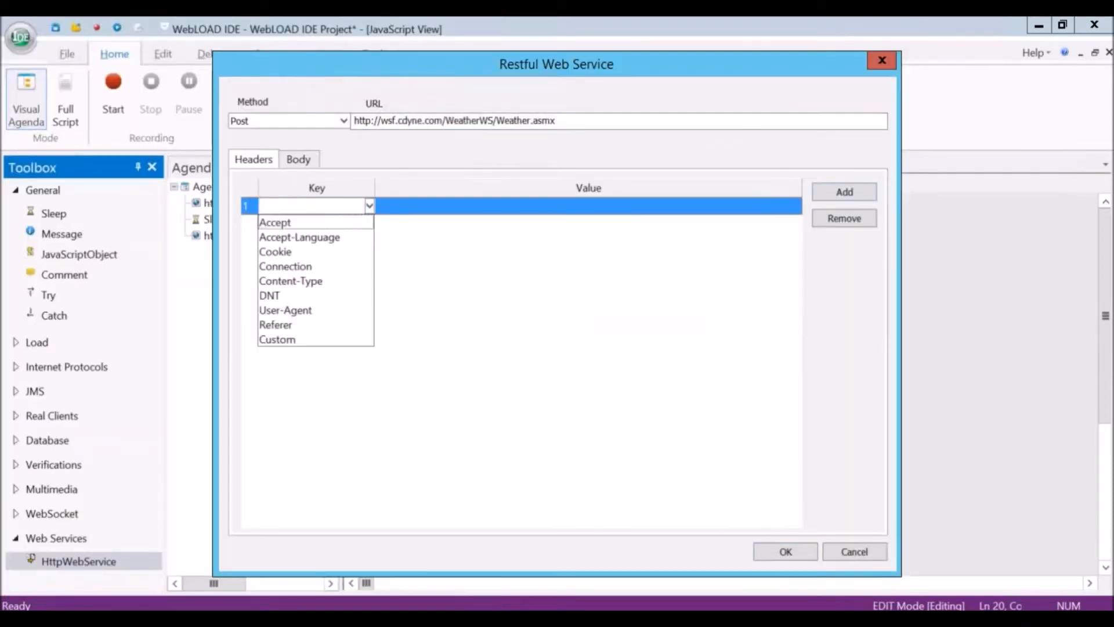
left_click(313, 281)
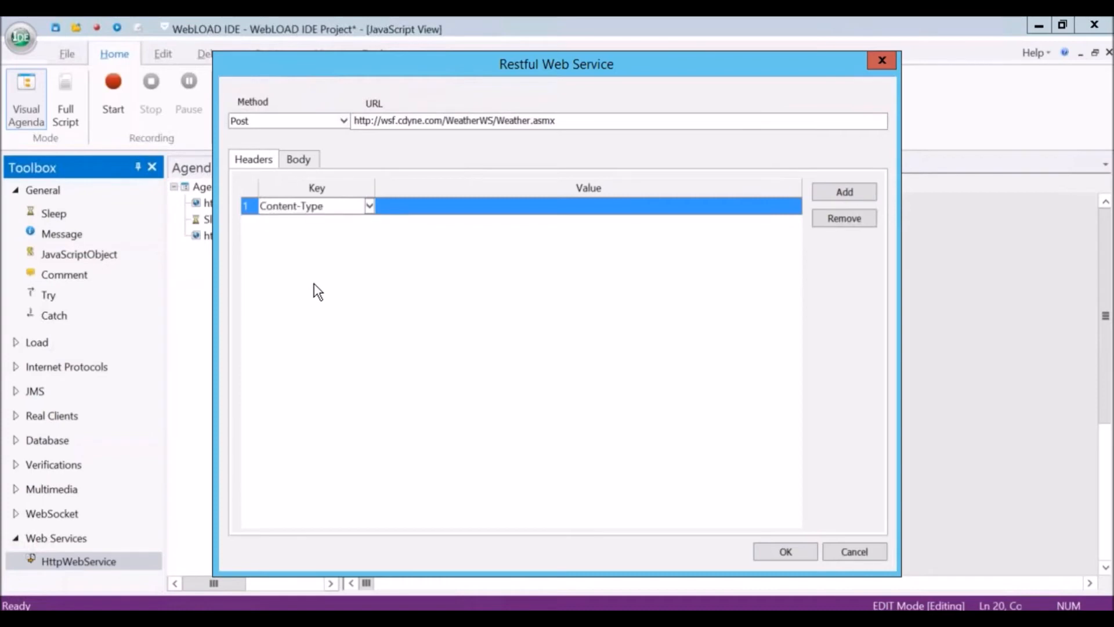
left_click(400, 208)
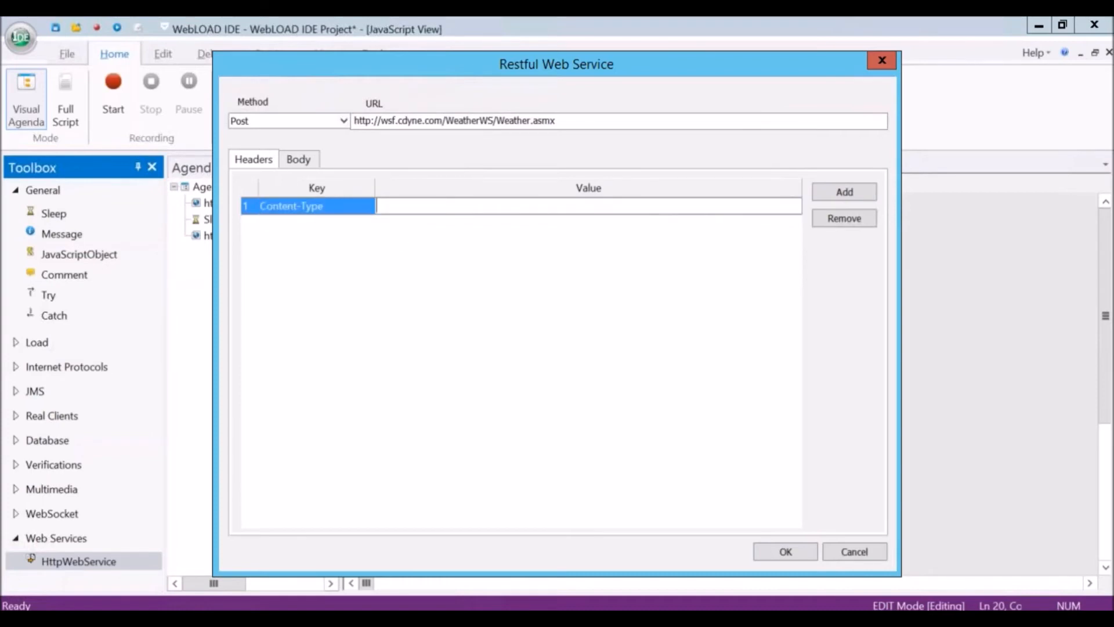
key("ctrl+v")
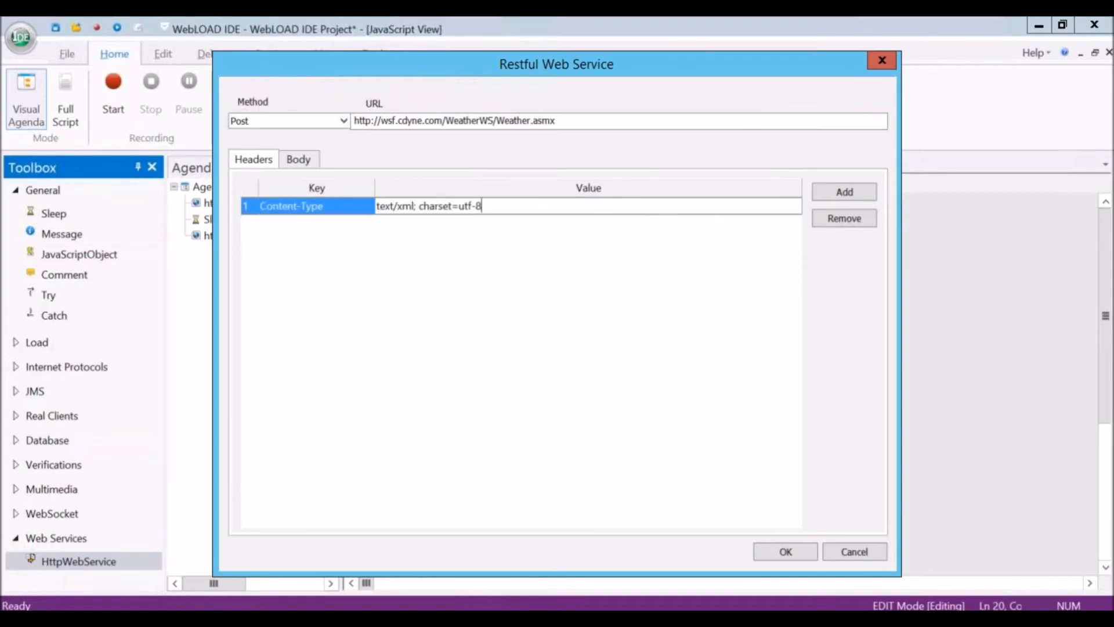
Step: Add a second header to the web service request with the key SOAPAction copied from the sample SOAP 1.1 request in Chrome
left_click(838, 193)
key("alt+Tab")
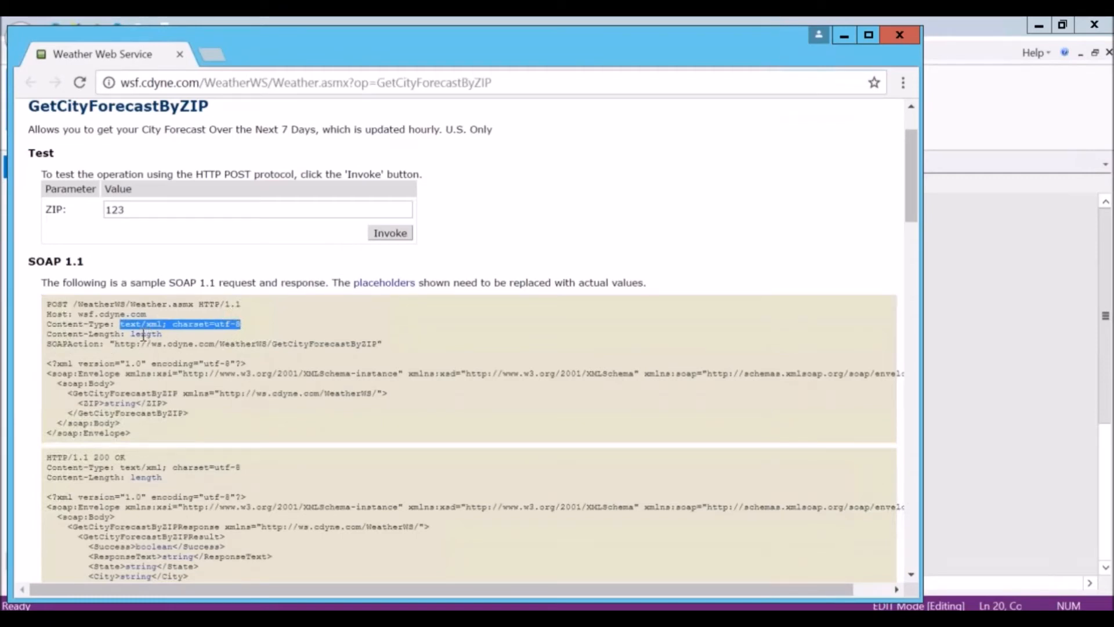
double_click(76, 342)
key("ctrl+c")
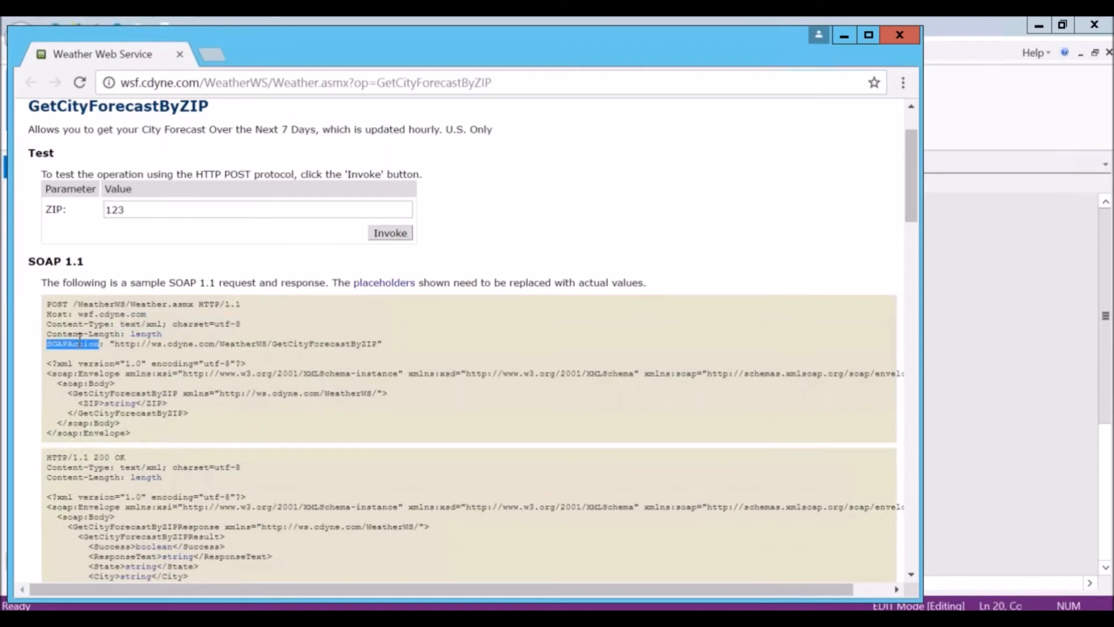
key("alt+Tab")
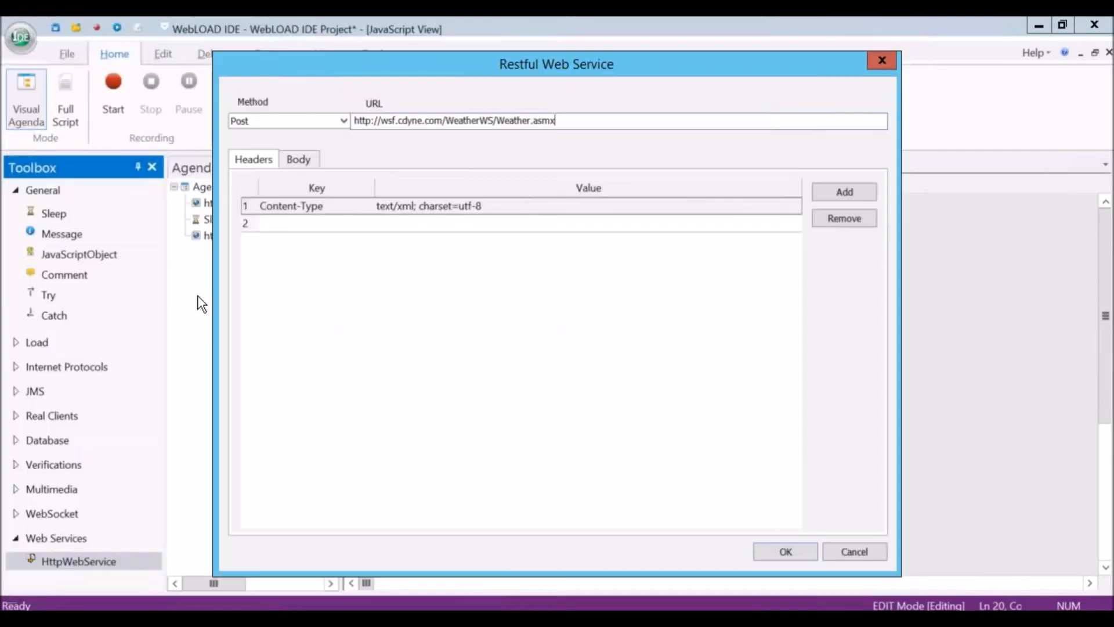
left_click(277, 226)
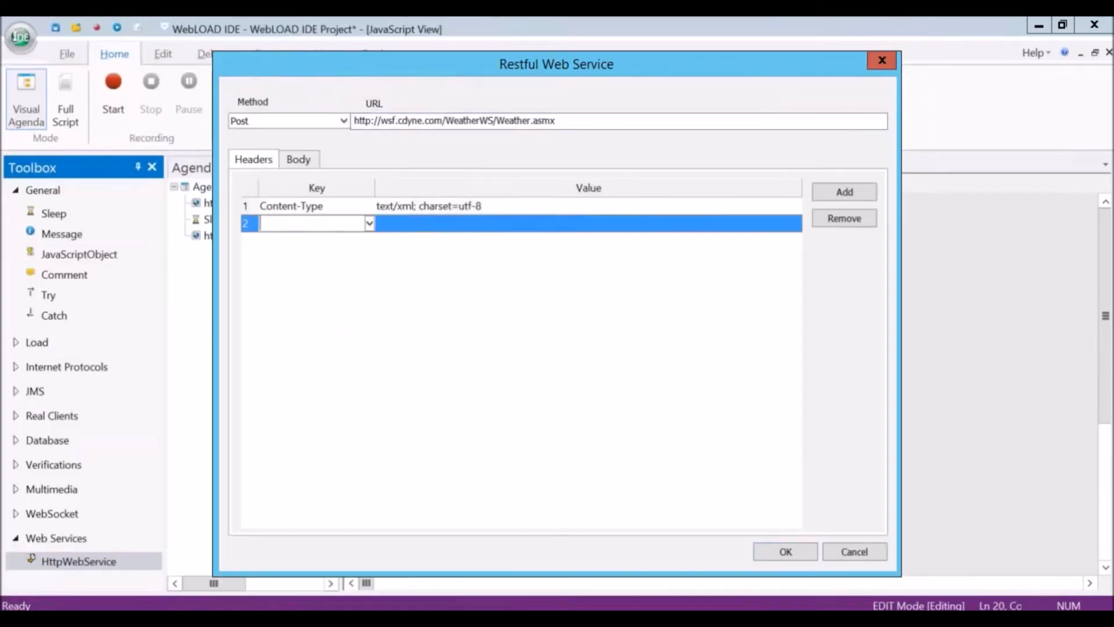
key("ctrl+v")
left_click(392, 224)
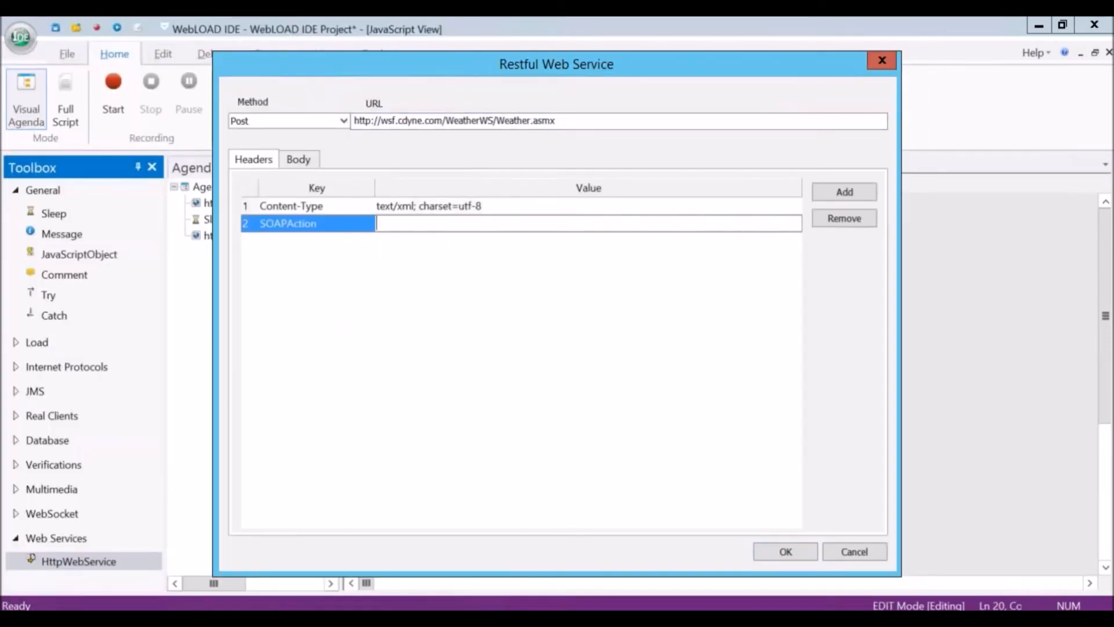
key("alt+Tab")
left_click(115, 345)
left_click_drag(115, 344, 385, 342)
key("ctrl+c")
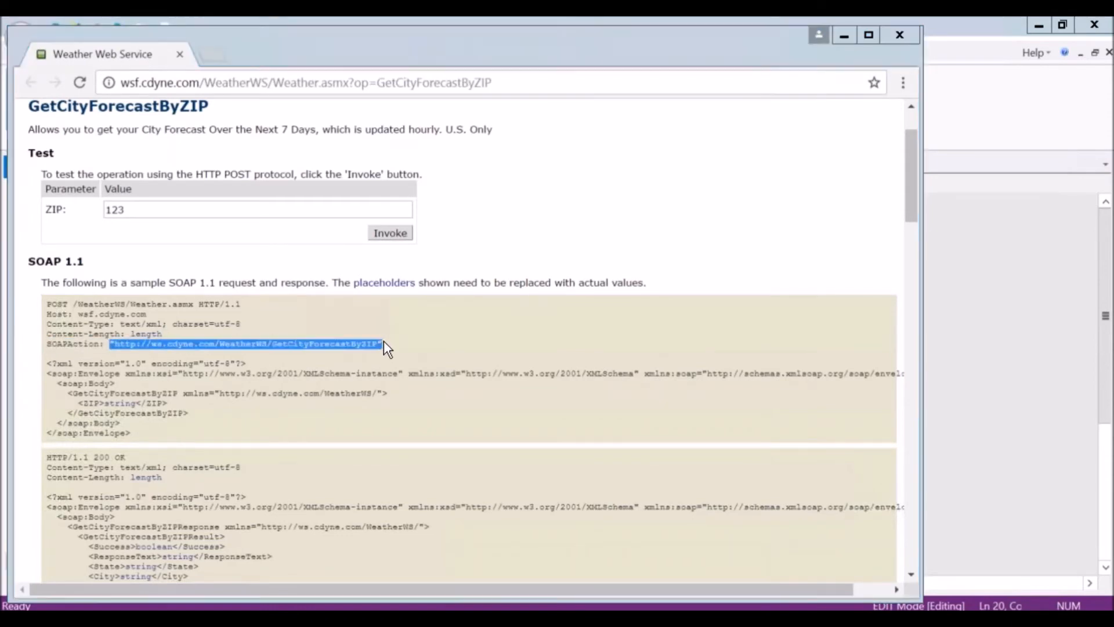
key("alt+Tab")
left_click(391, 227)
left_click(391, 227)
key("ctrl+v")
Step: Make the request body Raw and fill it with the XML envelope copied from the sample SOAP 1.1 request in Chrome
left_click(301, 159)
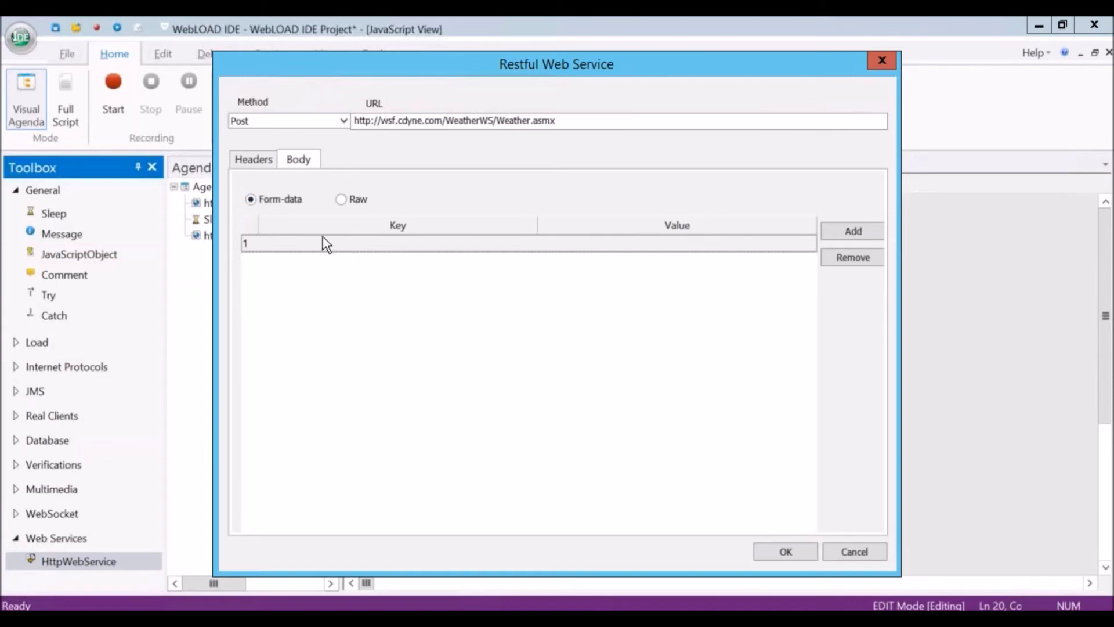
left_click(341, 199)
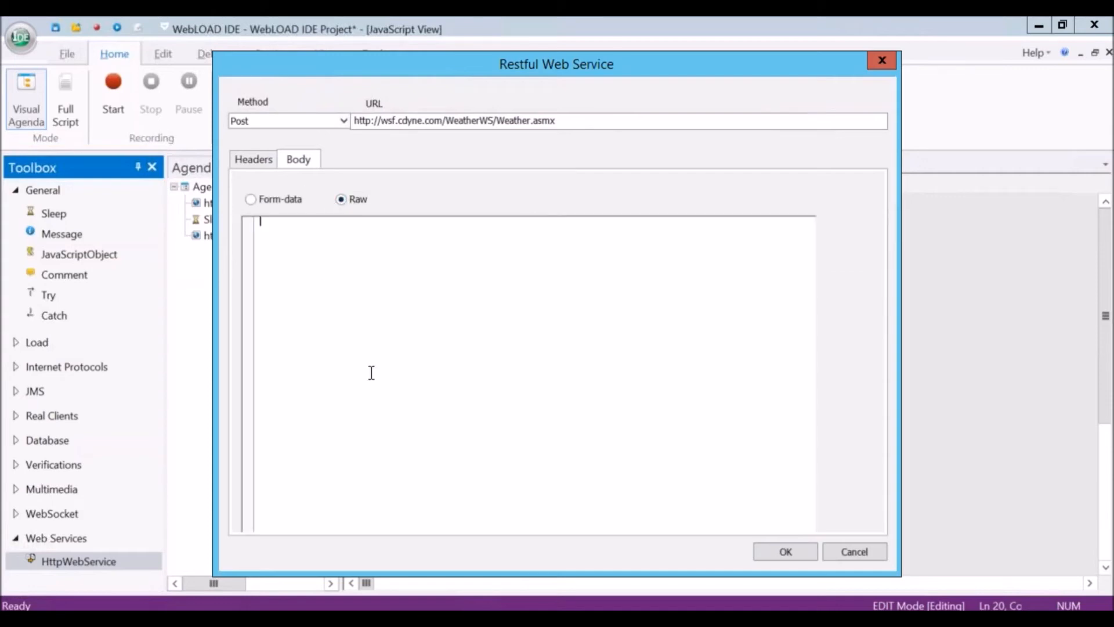
key("alt+Tab")
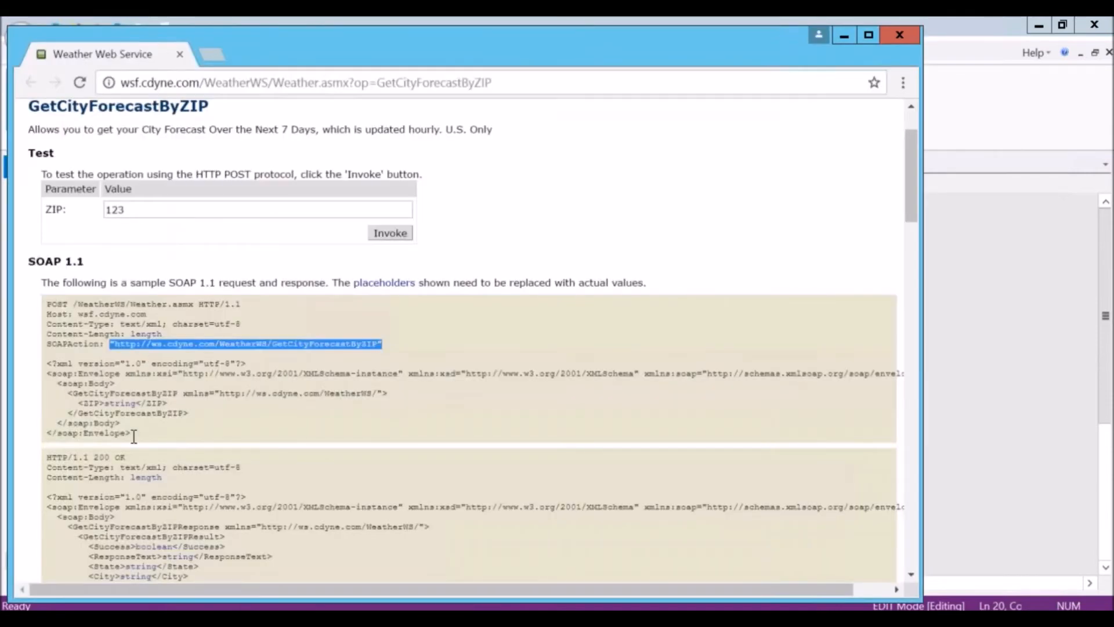
left_click_drag(131, 435, 44, 364)
key("ctrl+c")
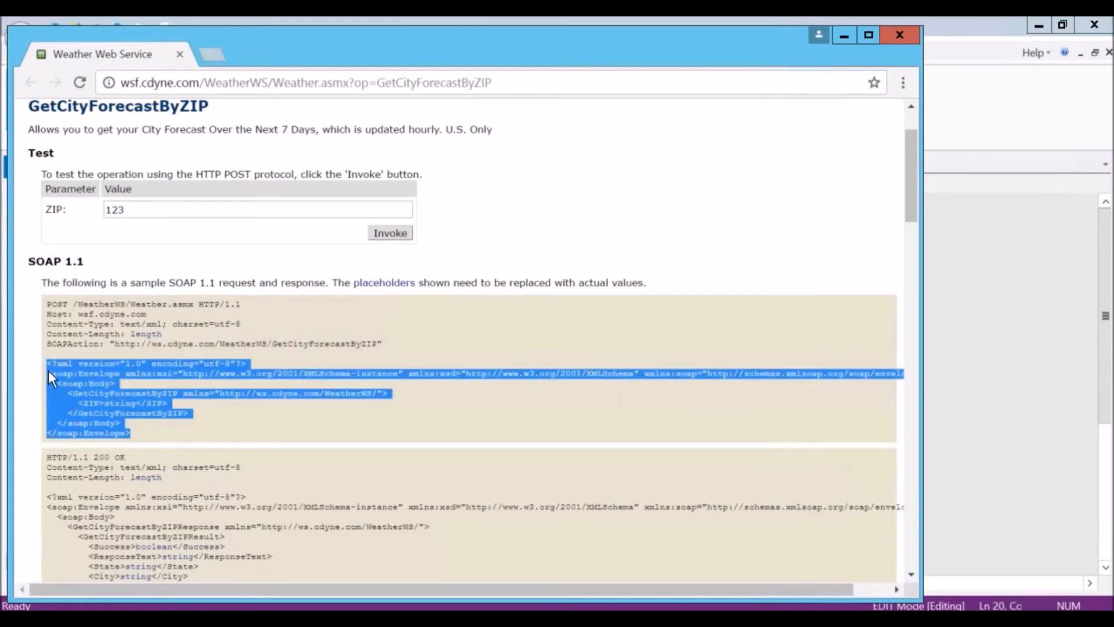
left_click(125, 409)
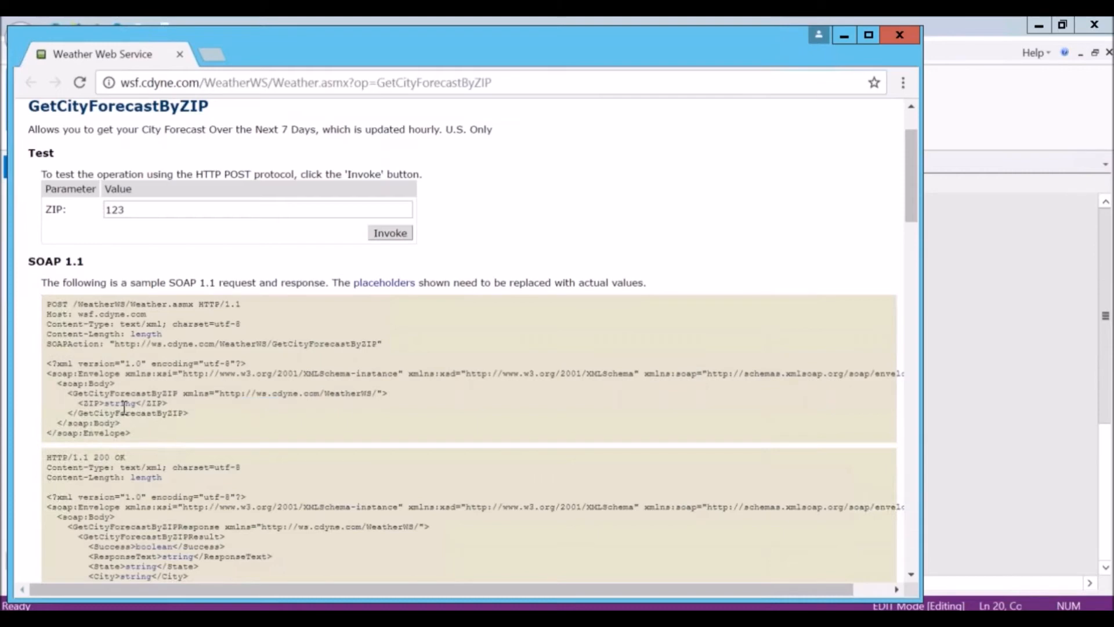
key("alt+Tab")
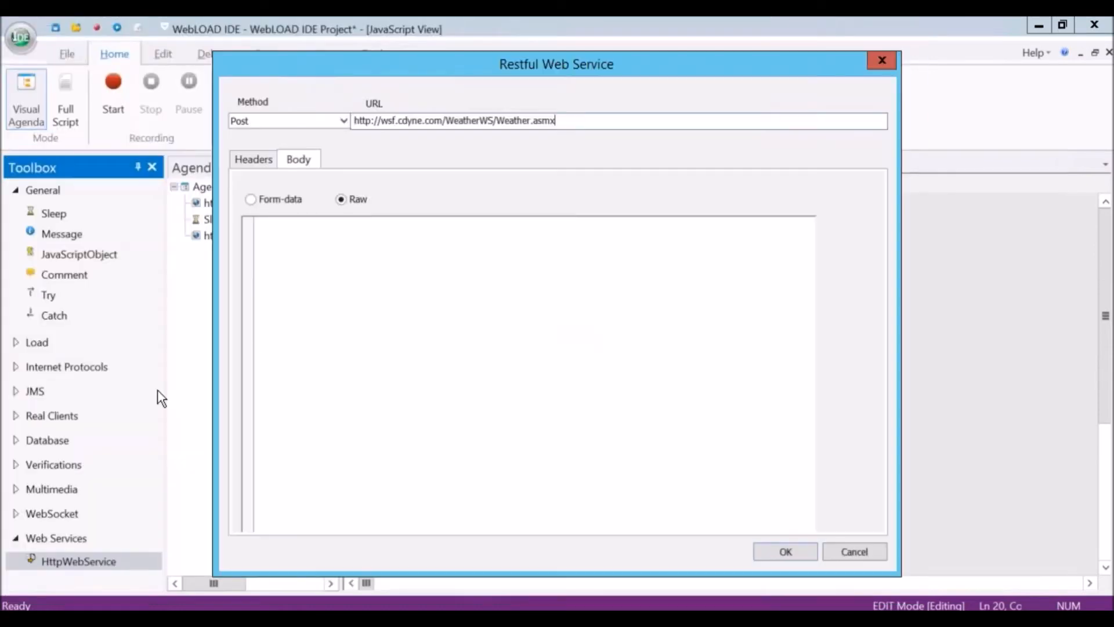
left_click(314, 305)
key("ctrl+v")
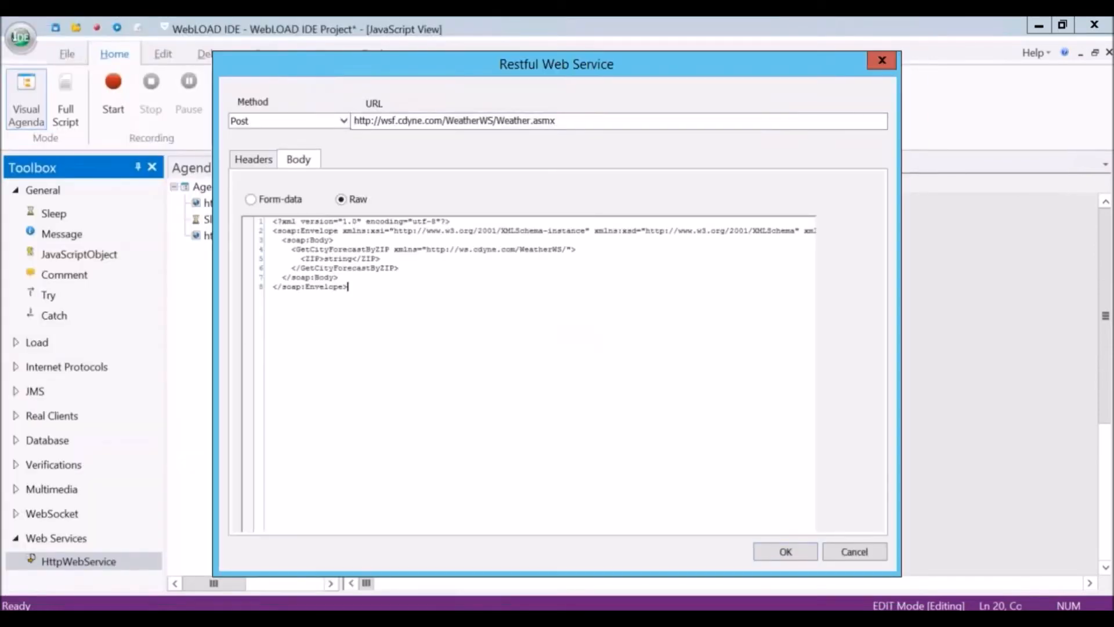
Step: Replace the string placeholder in the body's ZIP element with 123 and accept the web service definition
double_click(338, 259)
type("123")
left_click(405, 329)
left_click(774, 561)
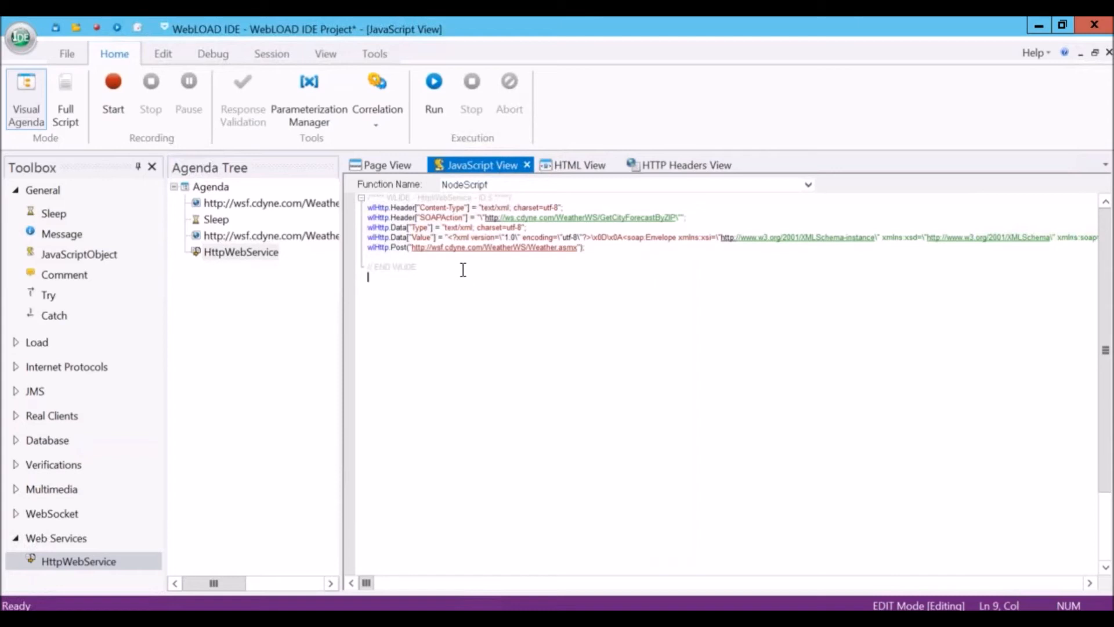
Step: Run the agenda without saving the project and view the HttpWebService response as HTML source and as a rendered page
left_click(436, 86)
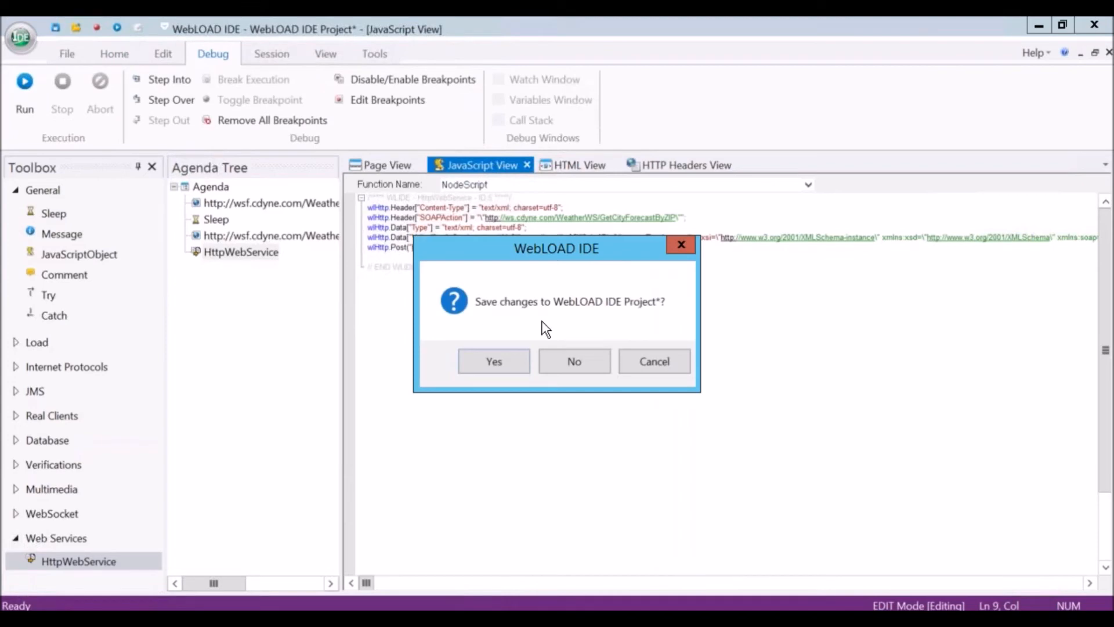
left_click(573, 366)
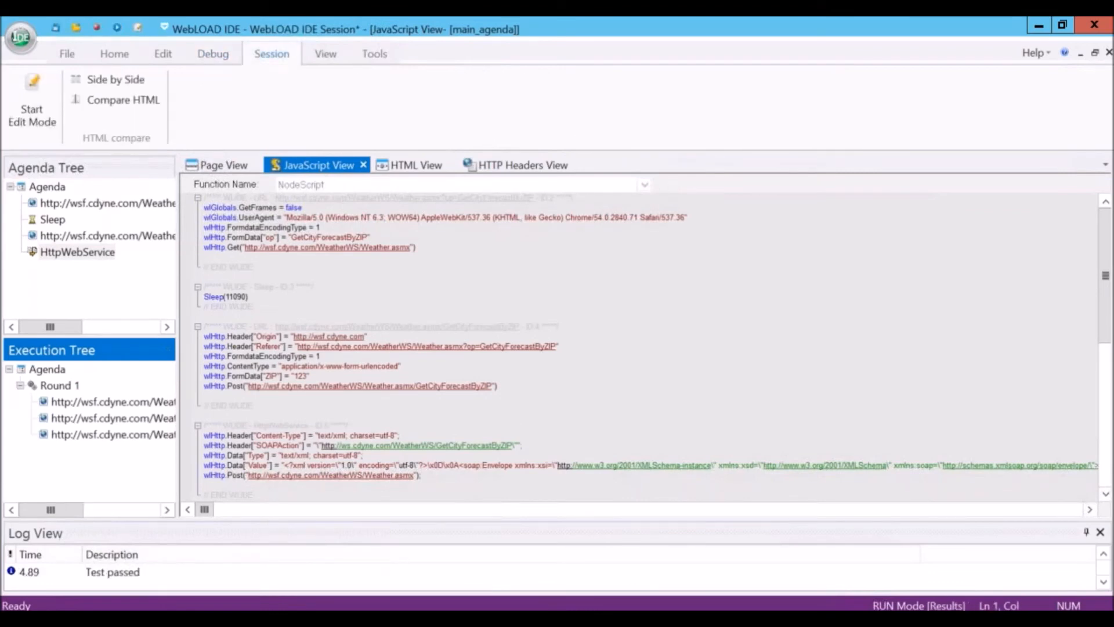
left_click(161, 436)
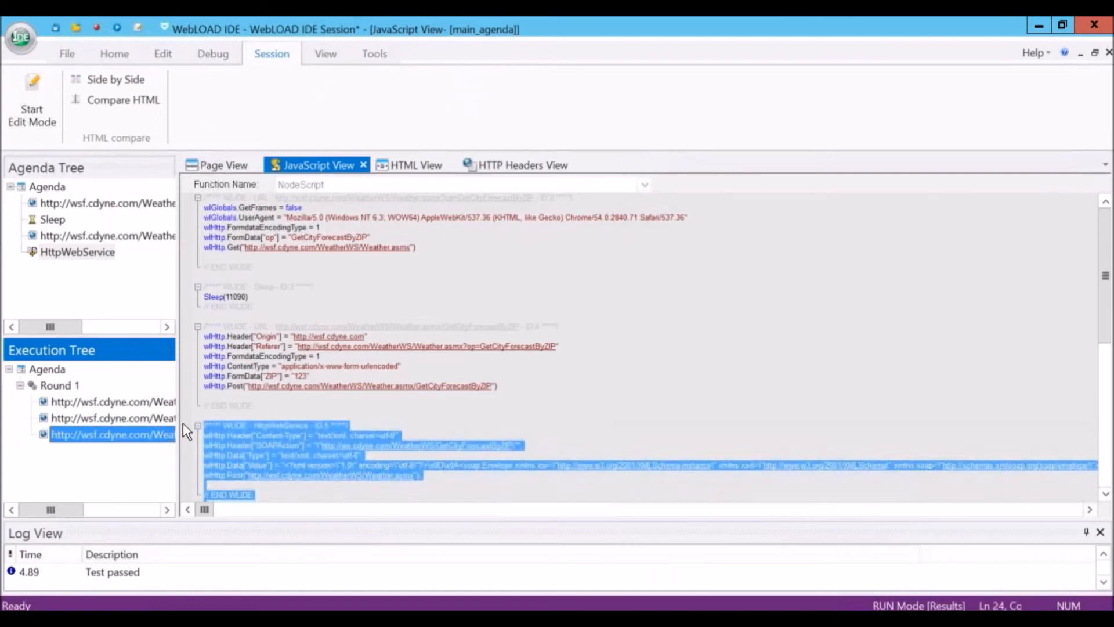
left_click(395, 165)
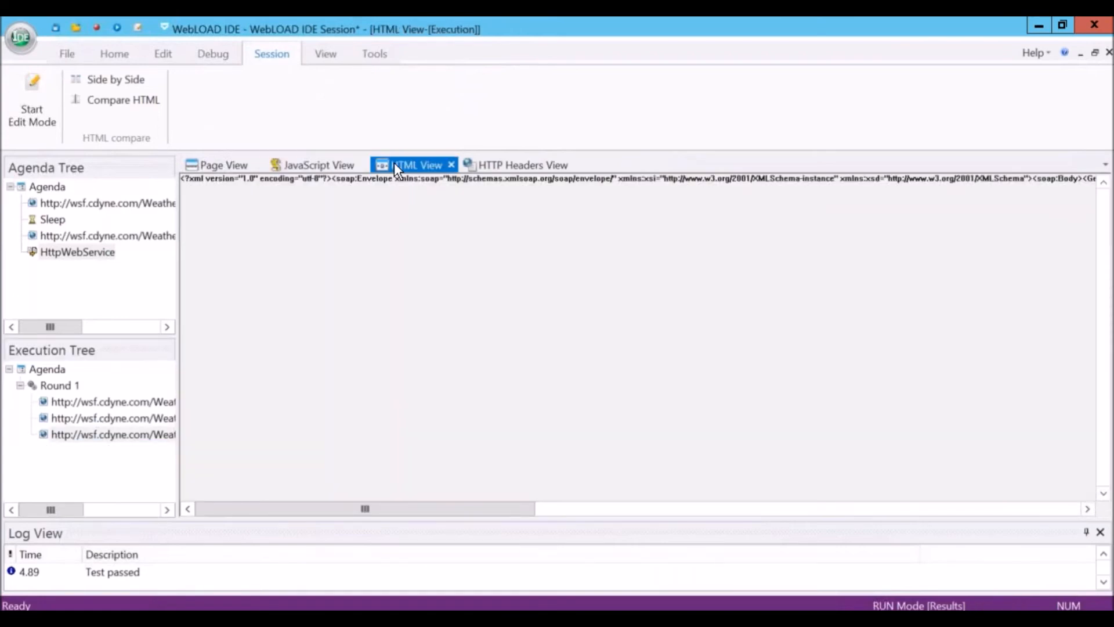
left_click(224, 165)
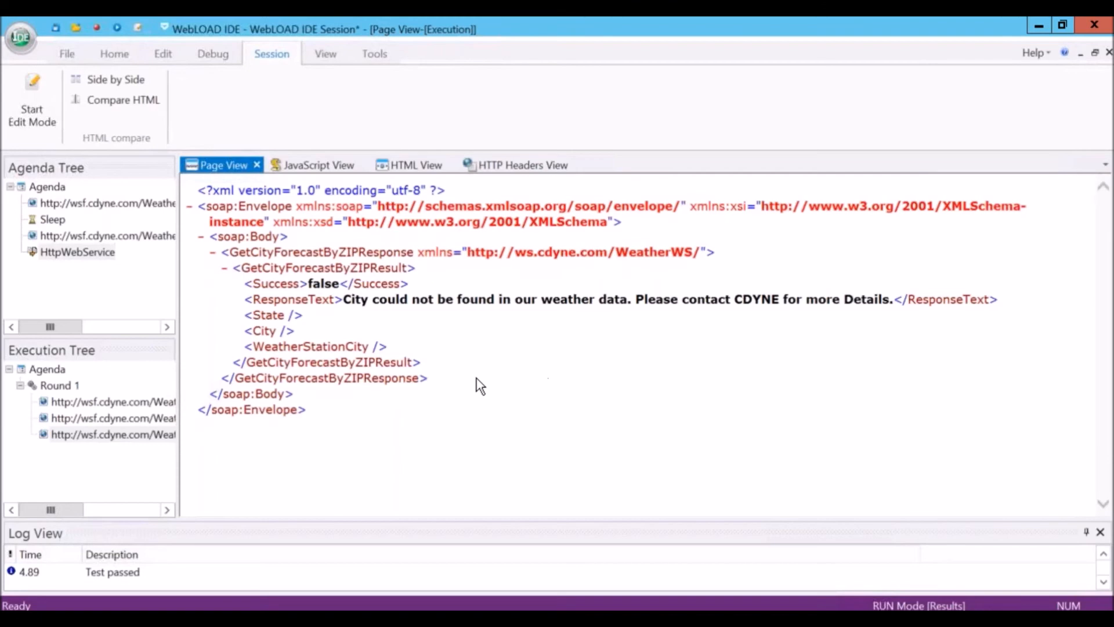
Step: Return to editing the agenda and add another HttpWebService item to the Agenda node
left_click(34, 85)
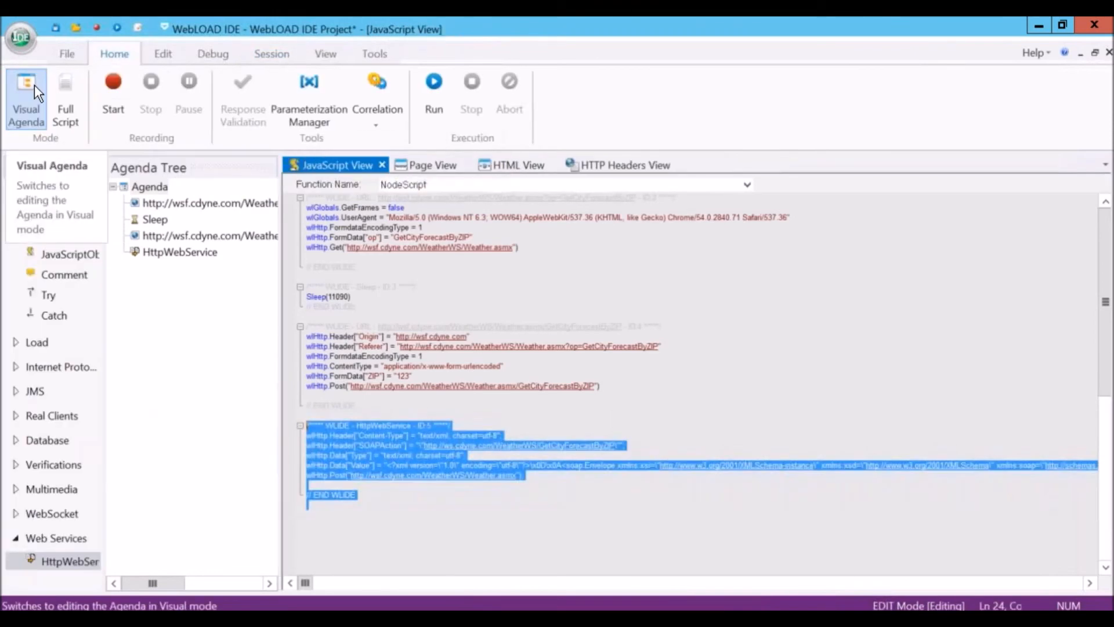
left_click_drag(59, 574, 155, 184)
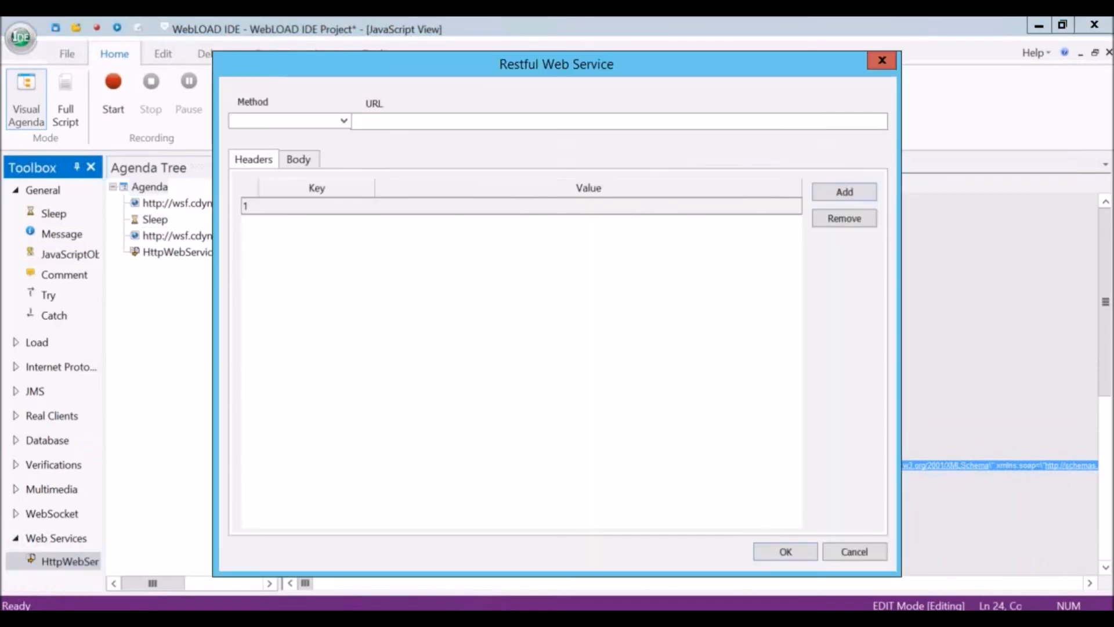
Step: Switch to Chrome, find the sample HTTP GET request for GetCityForecastByZIP, and copy the page's address
mouse_move(235, 618)
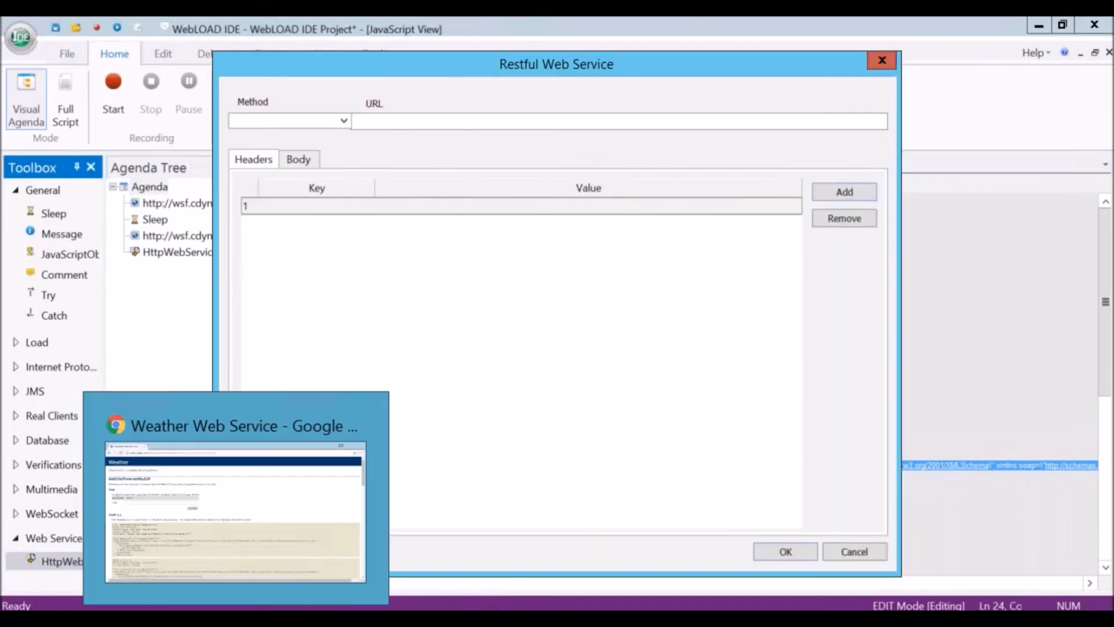
left_click(193, 497)
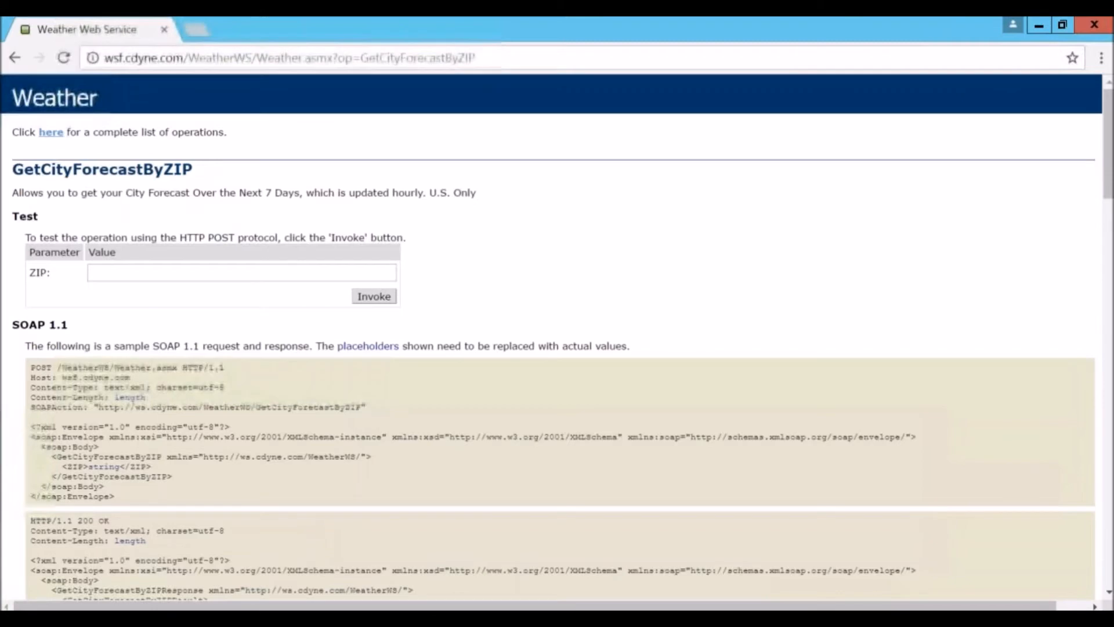
scroll(186, 488, "down", 3)
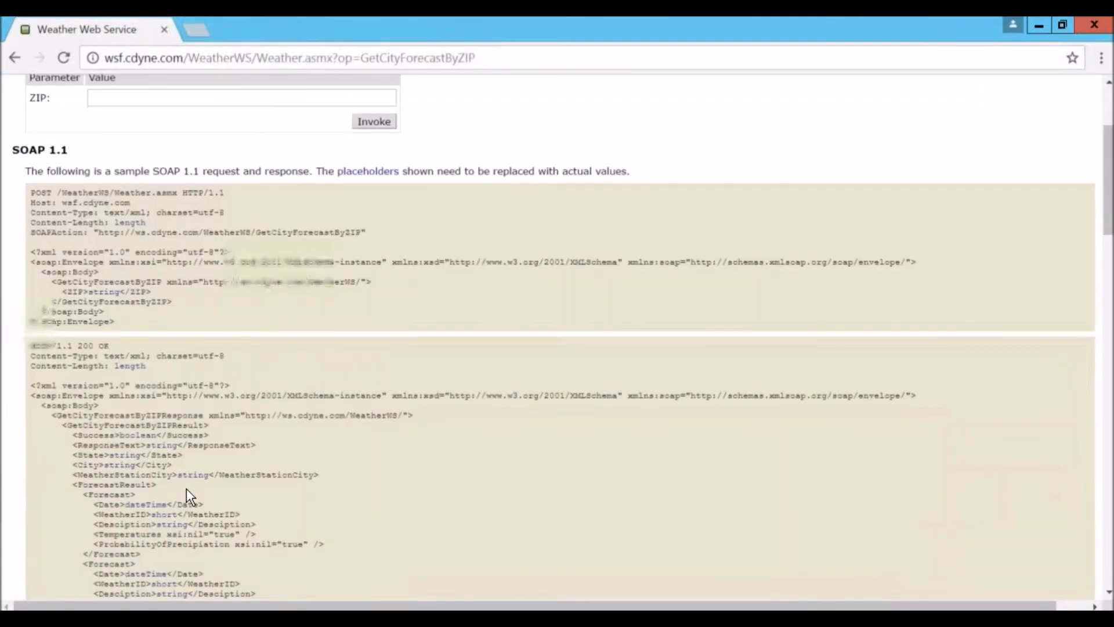
scroll(186, 488, "down", 5)
scroll(557, 337, "down", 8)
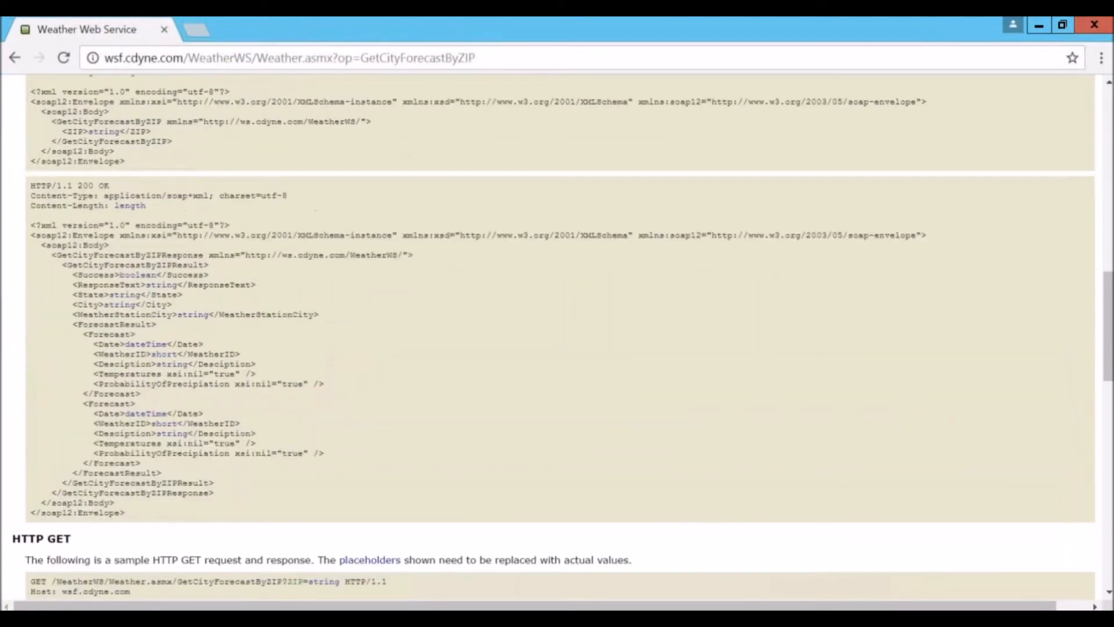
scroll(70, 522, "down", 5)
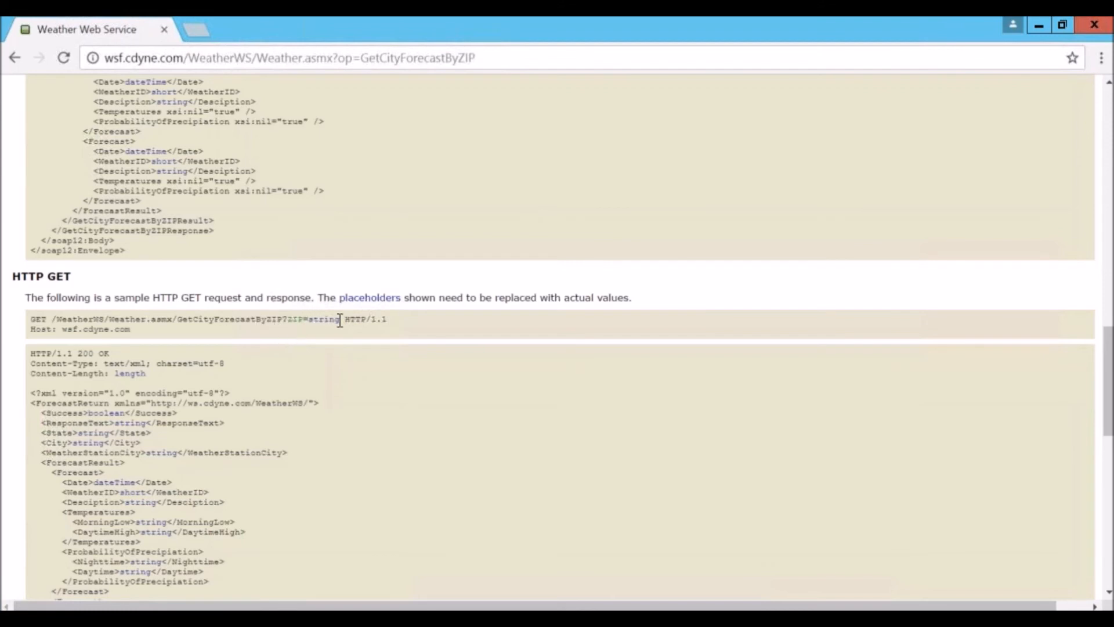
left_click(485, 60)
key("ctrl+c")
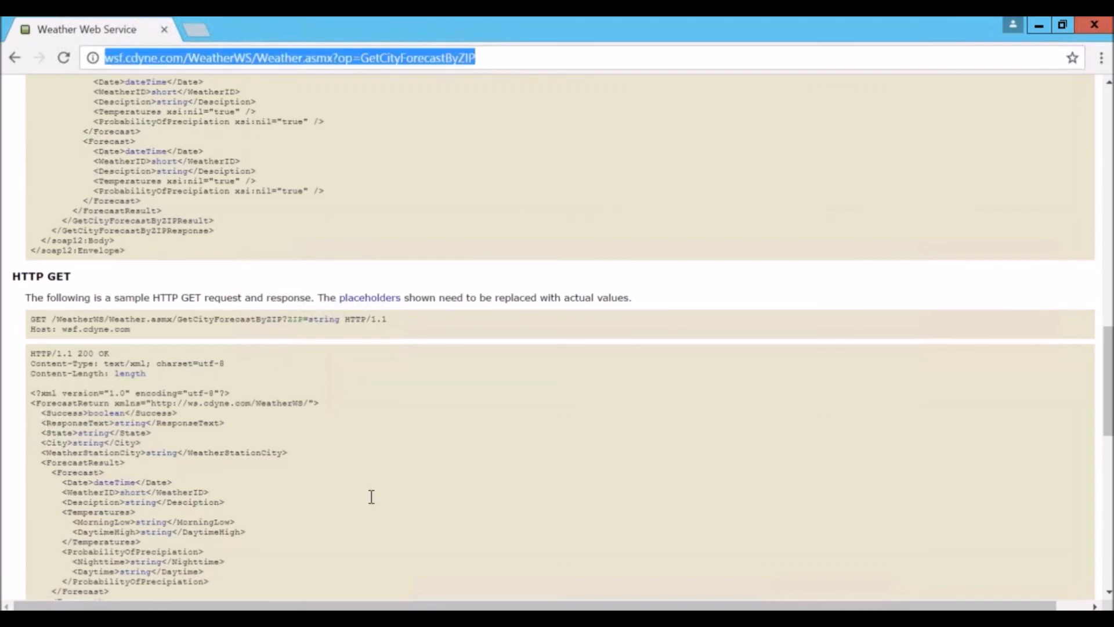
key("alt+Tab")
left_click(273, 122)
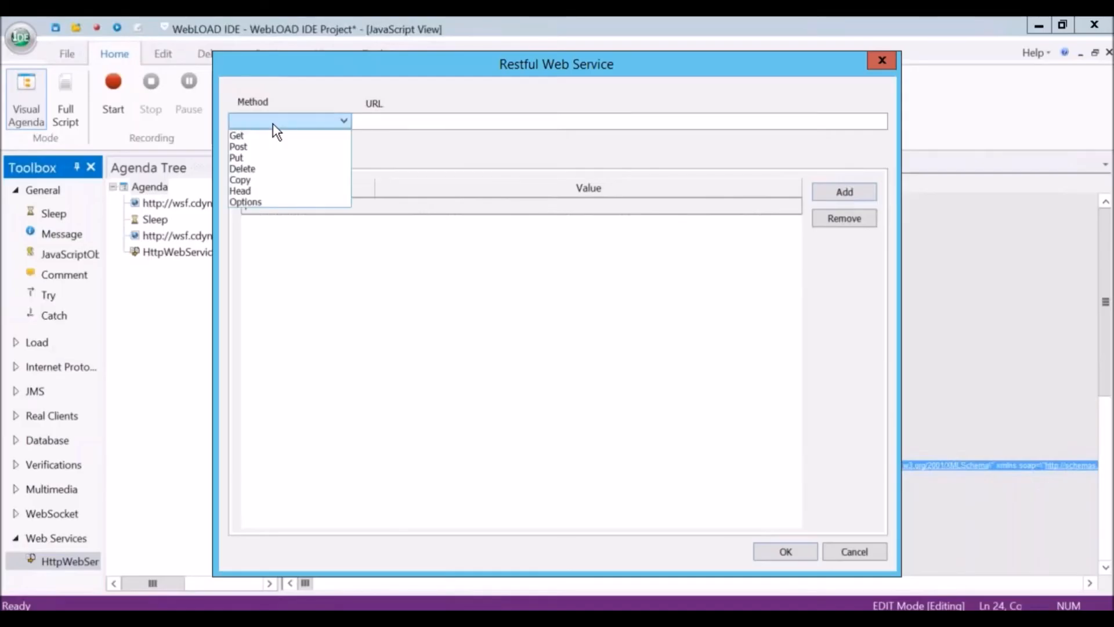
left_click(247, 135)
left_click(375, 121)
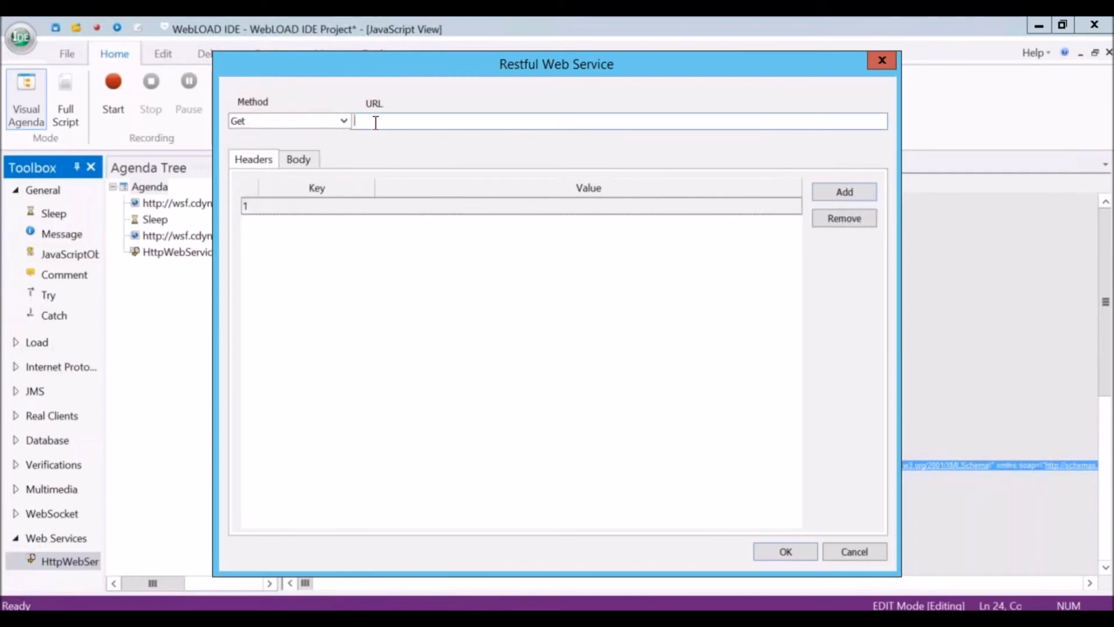
key("ctrl+v")
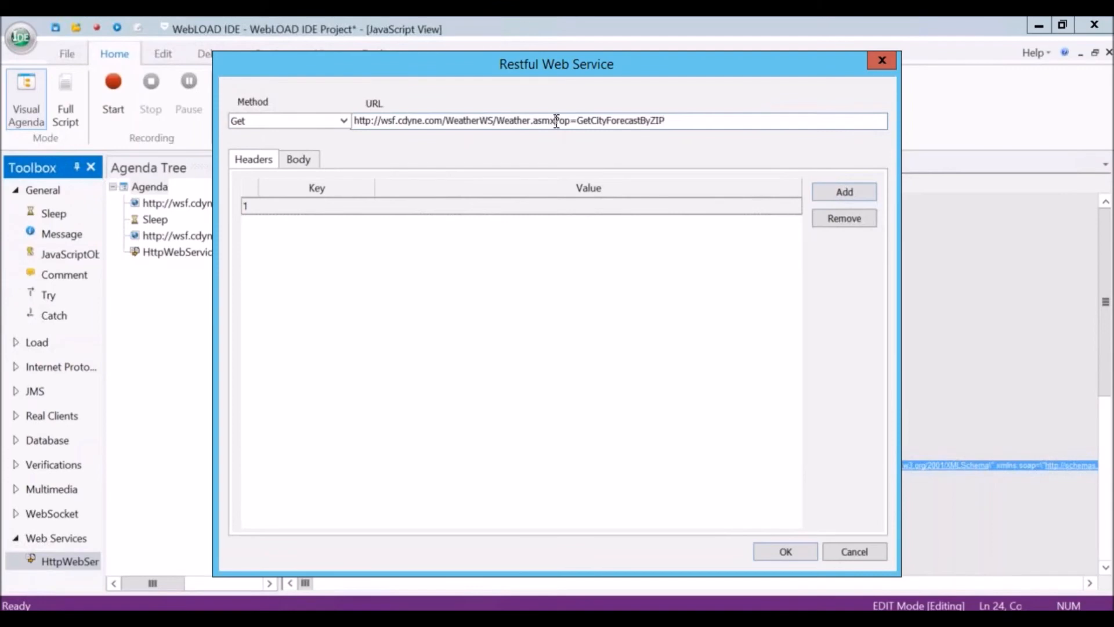
left_click_drag(556, 121, 723, 126)
key("Delete")
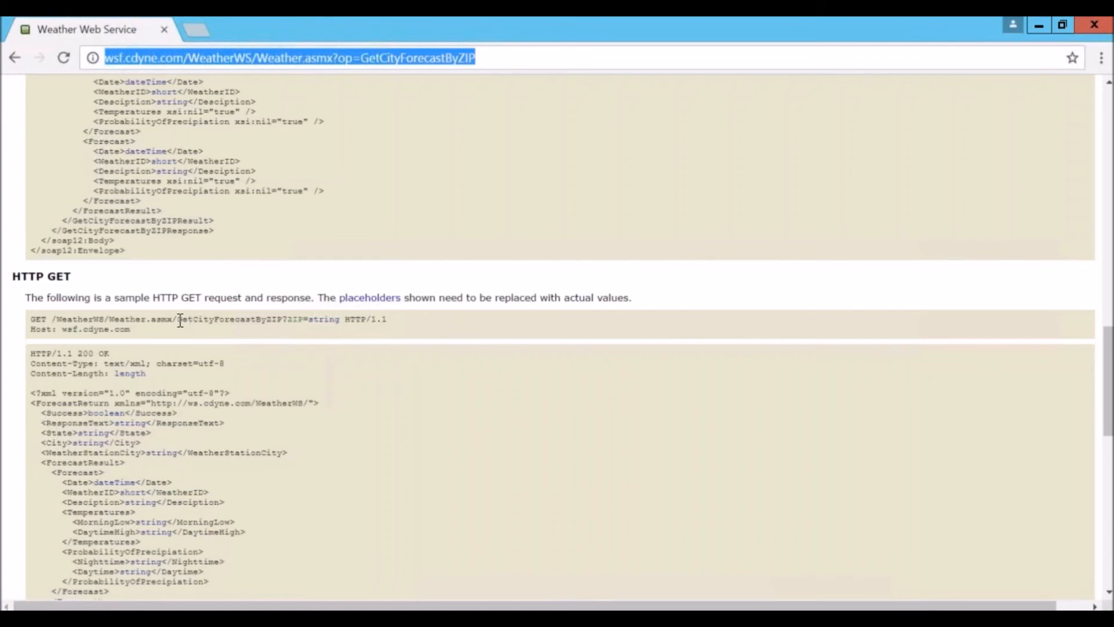
Step: Append /GetCityForecastByZIP, copied from the sample HTTP GET request in Chrome, to the request URL
left_click_drag(173, 321, 284, 321)
key("ctrl+c")
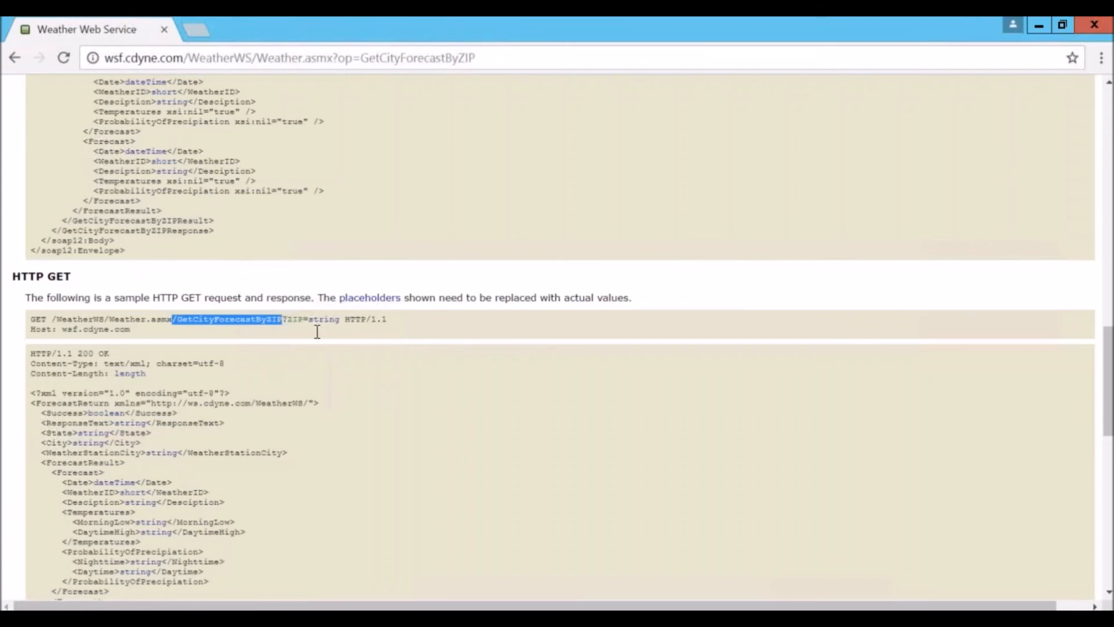
key("alt+Tab")
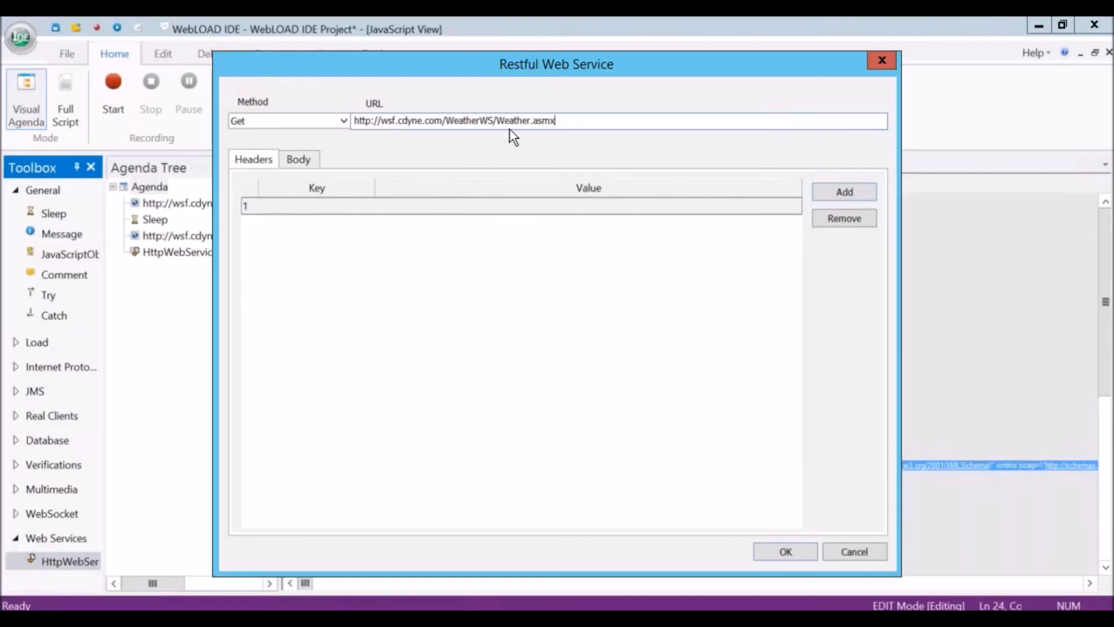
key("ctrl+v")
Step: Give the Get request a form-data body parameter with key ZIP and value 123
left_click(300, 160)
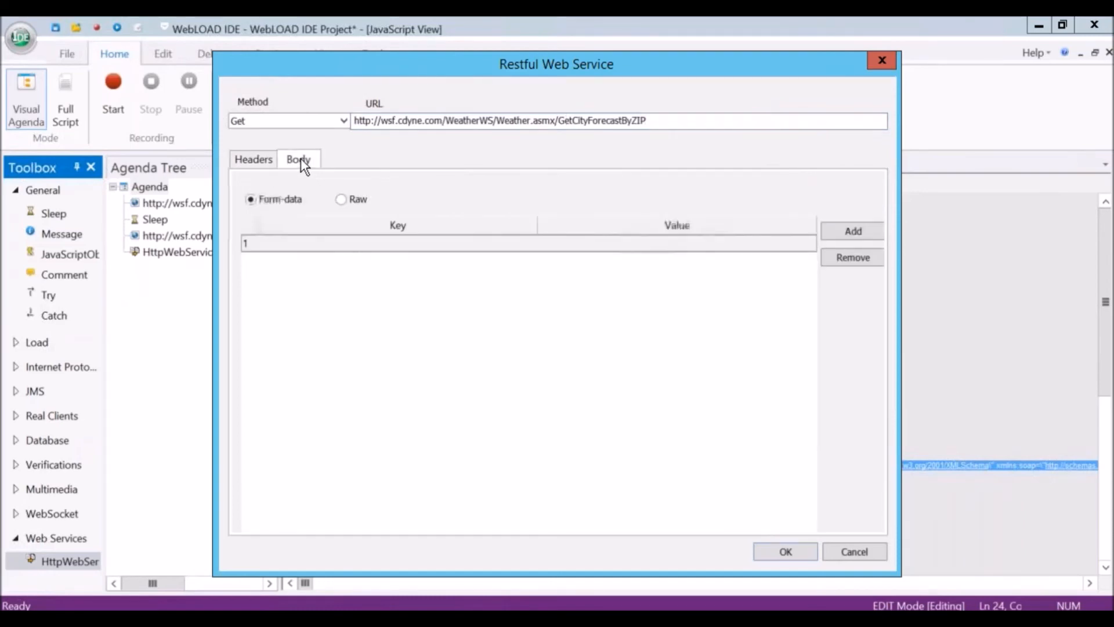
left_click(313, 245)
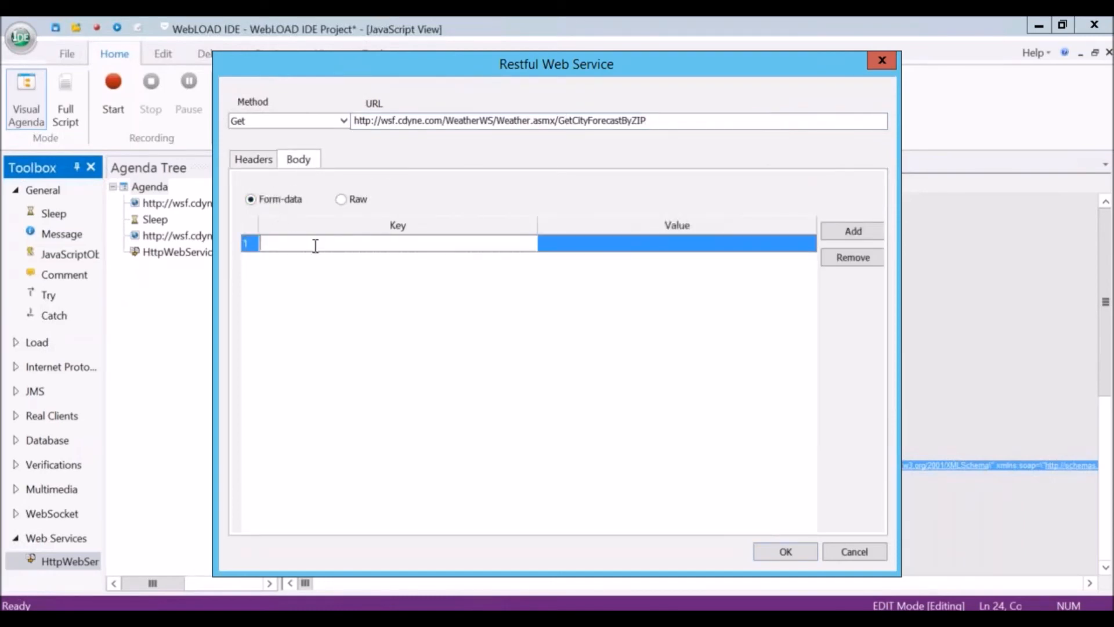
type("ZIP")
left_click(558, 243)
type("123")
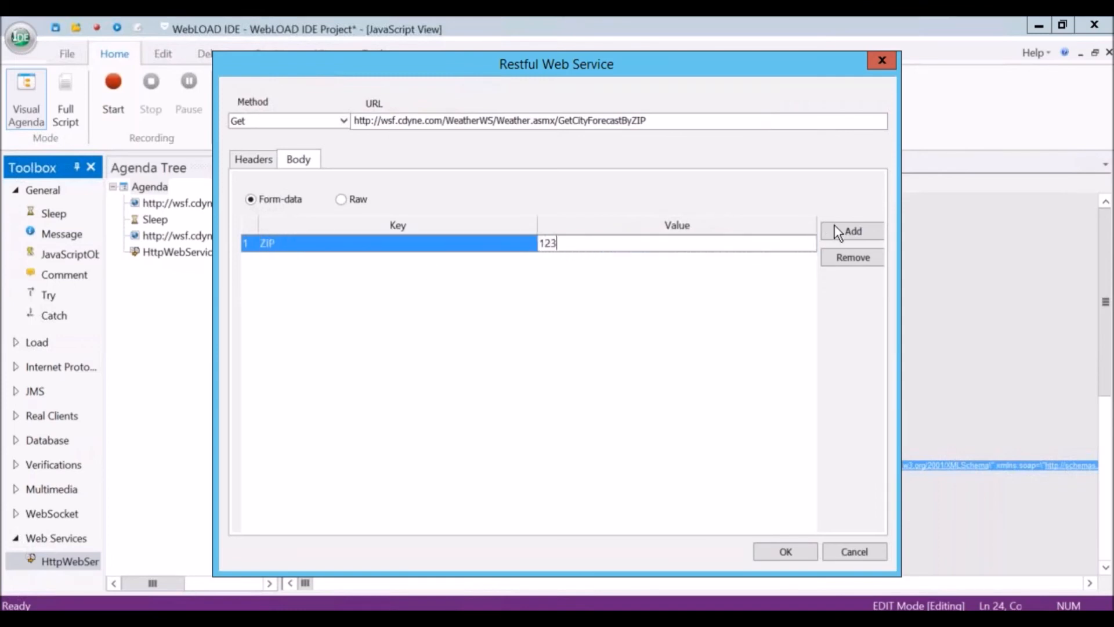
Step: Add a second form-data parameter with key city and value asdfsadf, and remove it again
left_click(848, 231)
left_click(418, 261)
type("city")
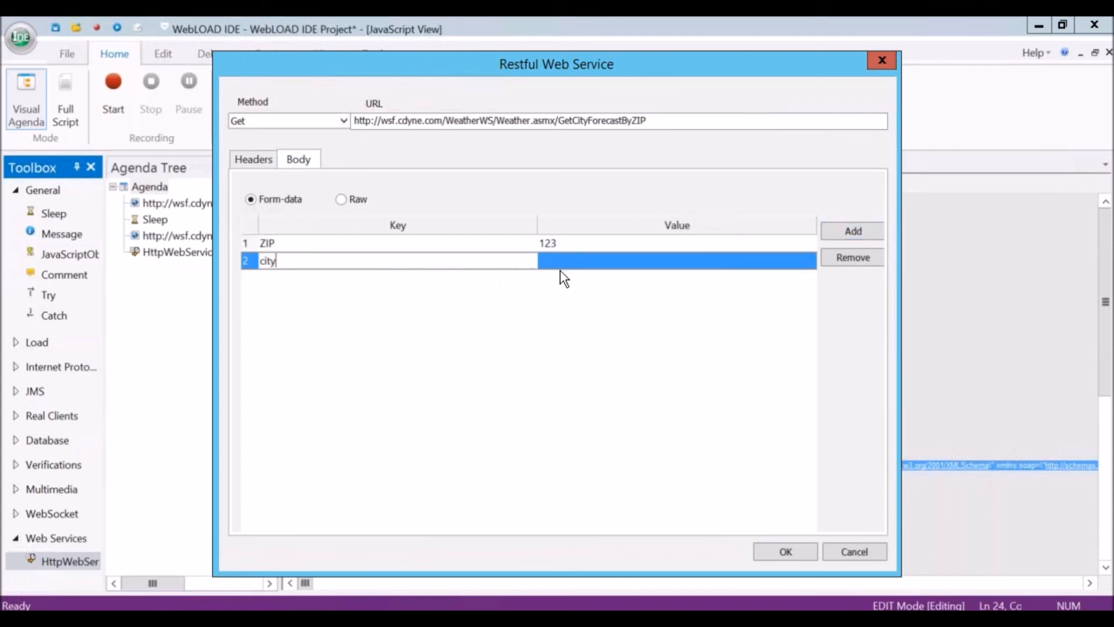
left_click(562, 263)
left_click(562, 261)
type("asdfsadf")
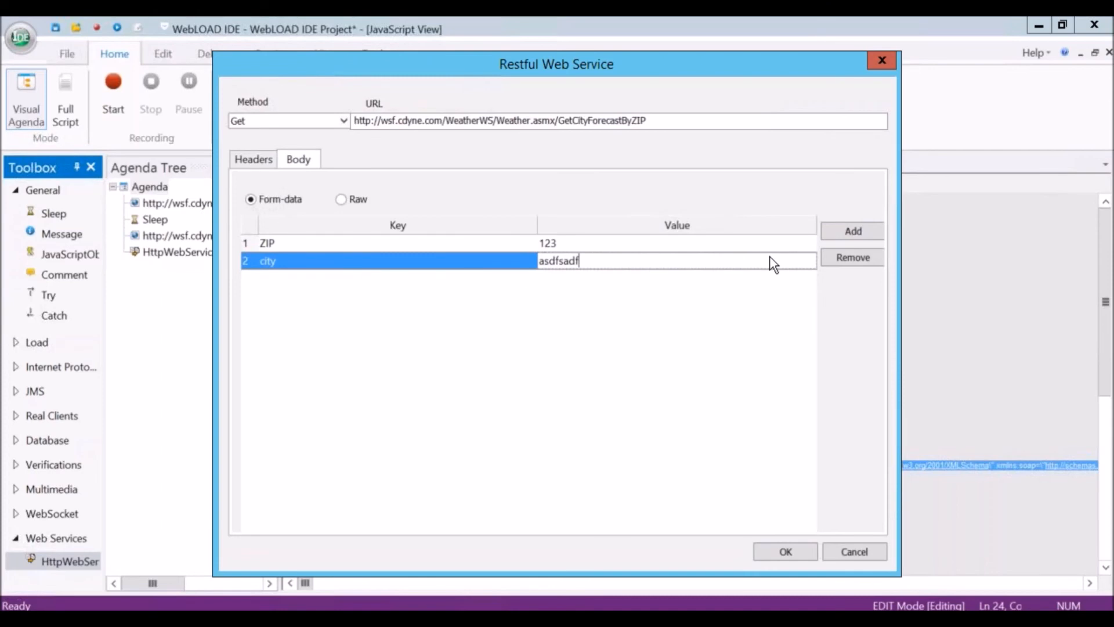
left_click(853, 257)
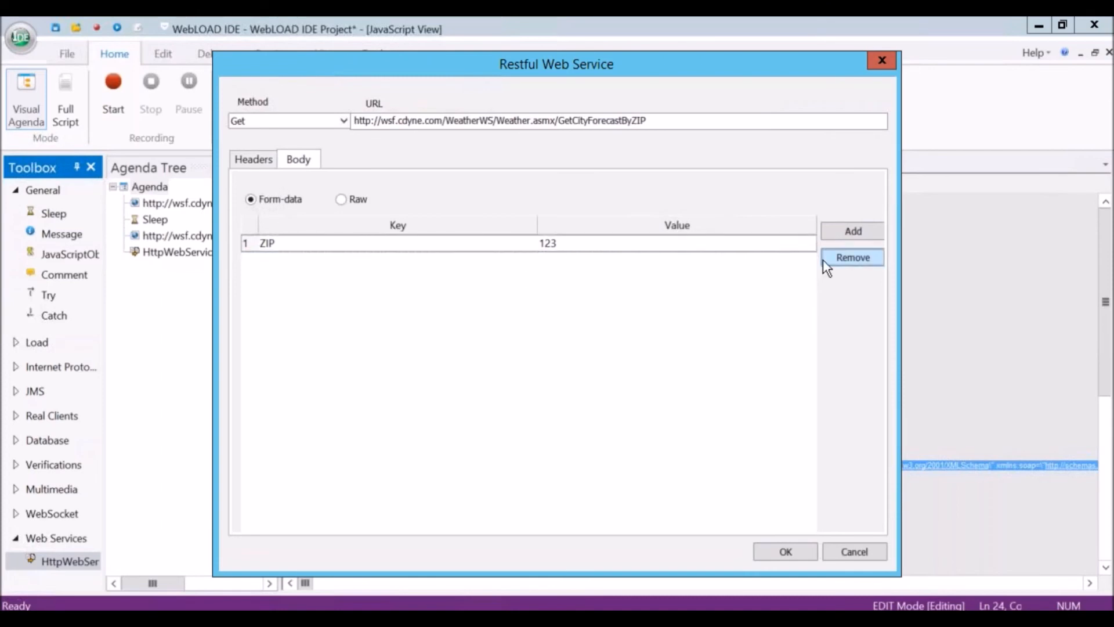
Step: Accept the web service request and duplicate its generated FormData and Get lines below the END WLIDE comment
left_click(776, 554)
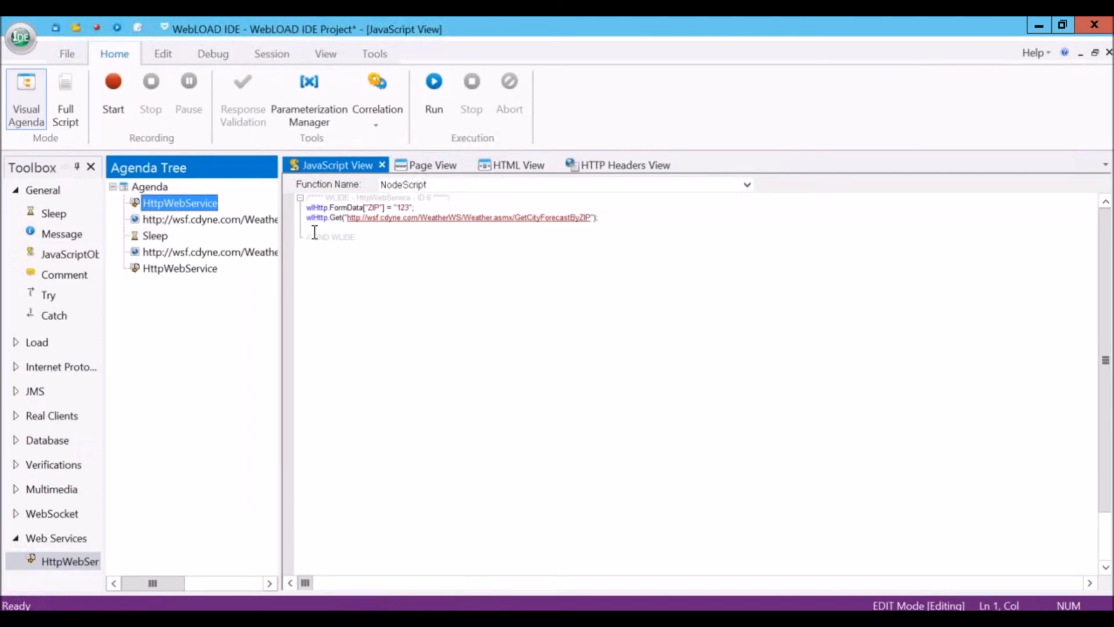
left_click_drag(306, 207, 308, 226)
key("ctrl+c")
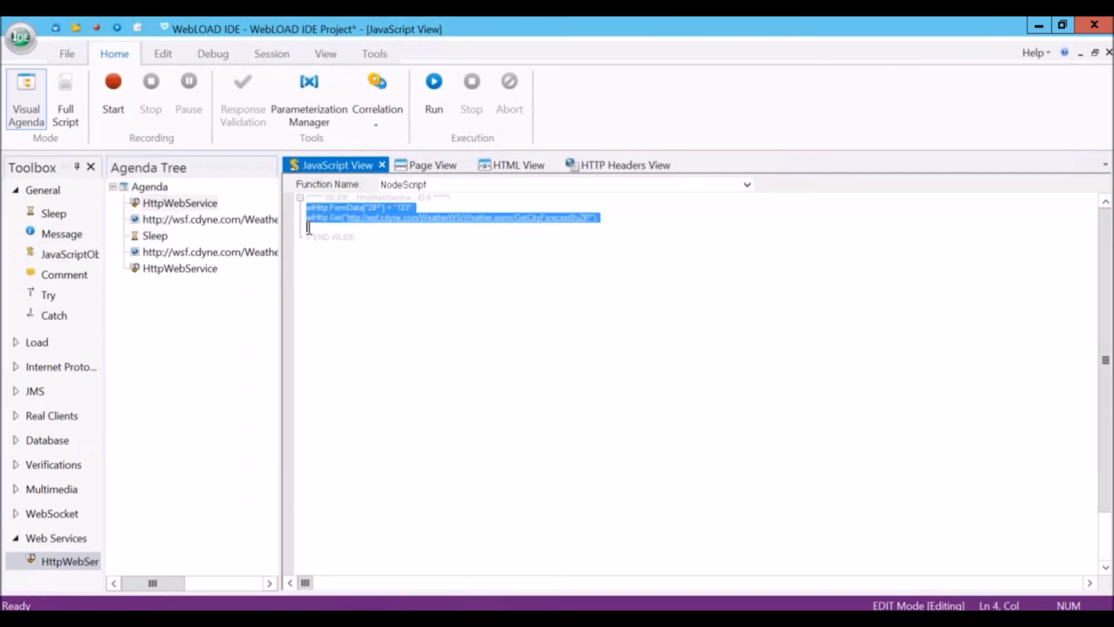
left_click(351, 290)
key("Return")
key("ctrl+v")
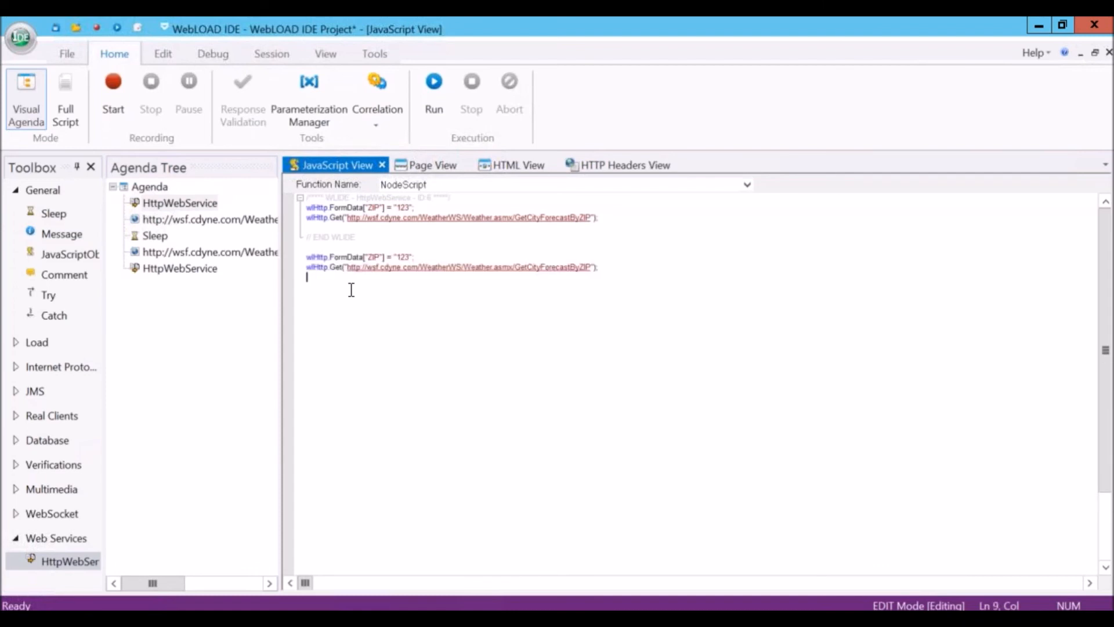
Step: Change the ZIP value in the duplicated FormData line to "1234"
left_click(411, 256)
type("4")
left_click_drag(394, 256, 429, 257)
left_click(314, 92)
left_click(442, 258)
type(";")
Step: Insert the line wlHttp.SaveSource=true; between the duplicated FormData and Get lines
key("Return")
type("wl")
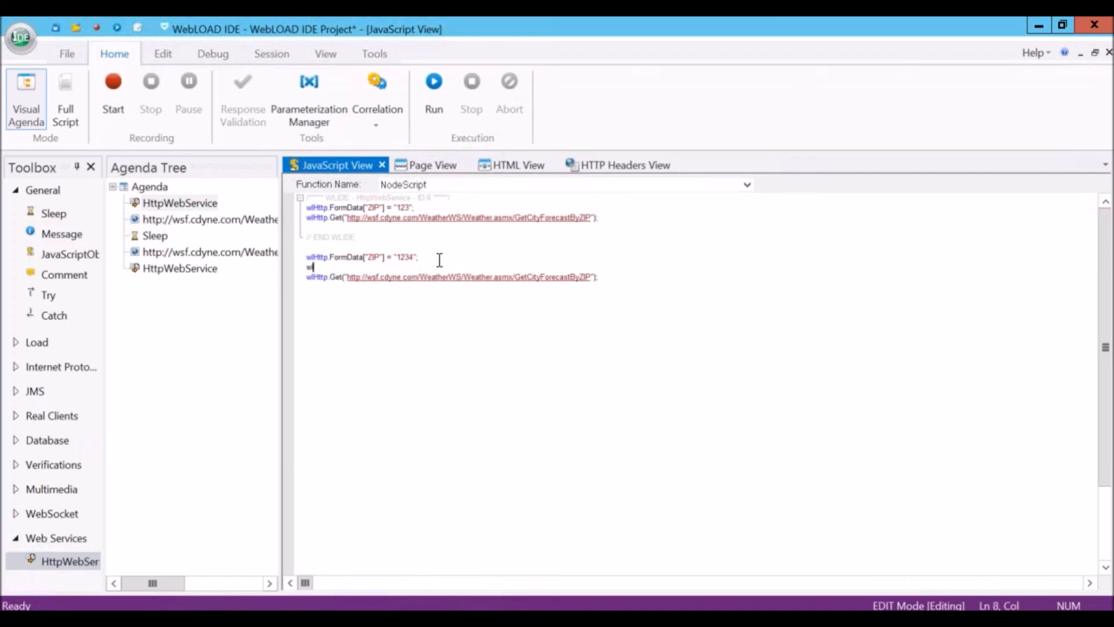
type("Http.SaveSource=true;")
Step: Below the duplicated Get line, add var value = extractValue("<Status>", "</Status>", document.wlSource);
key("Down")
key("Down")
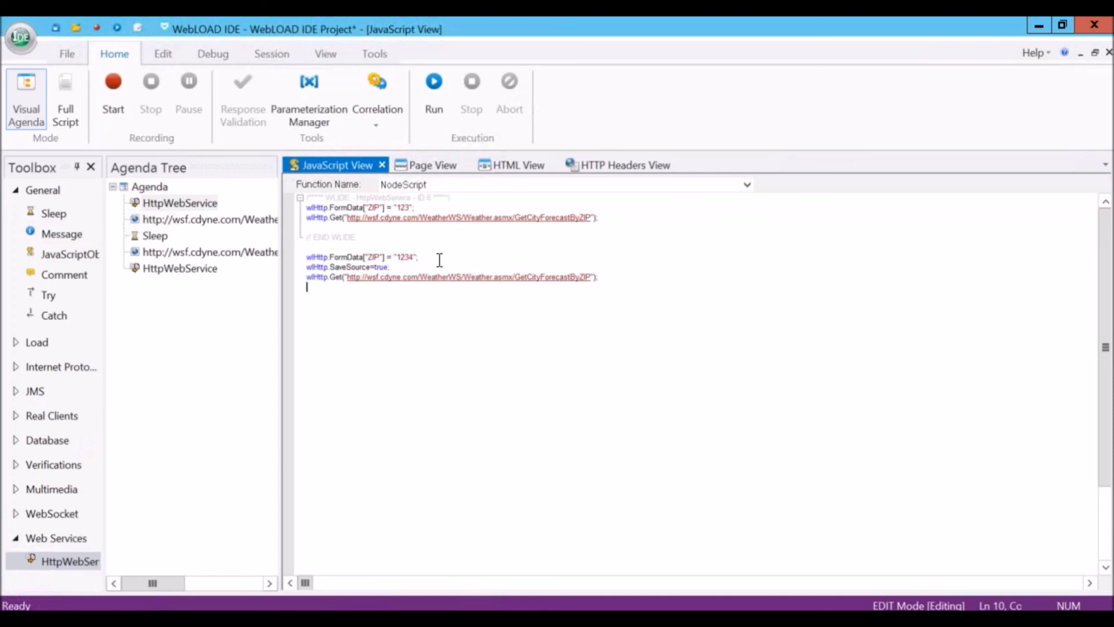
type("var value = 'extractValue('")
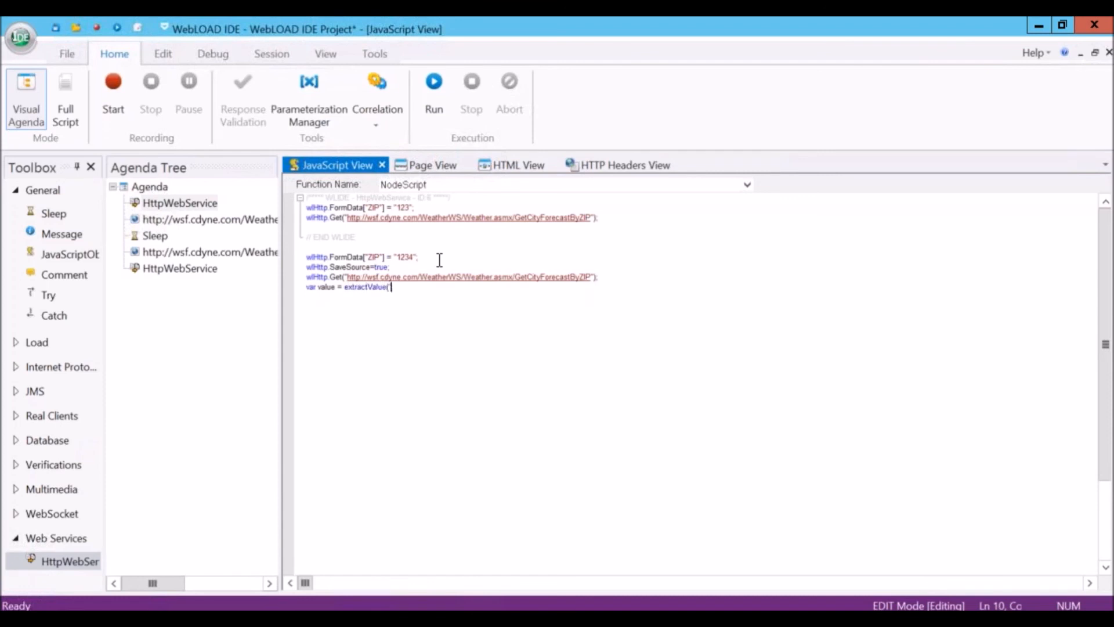
type("<")
type("S")
type("tatus>")
type("\"")
type(", ")
type("1")
type("</Status")
type(">")
type("\", docum")
type("ent.wl")
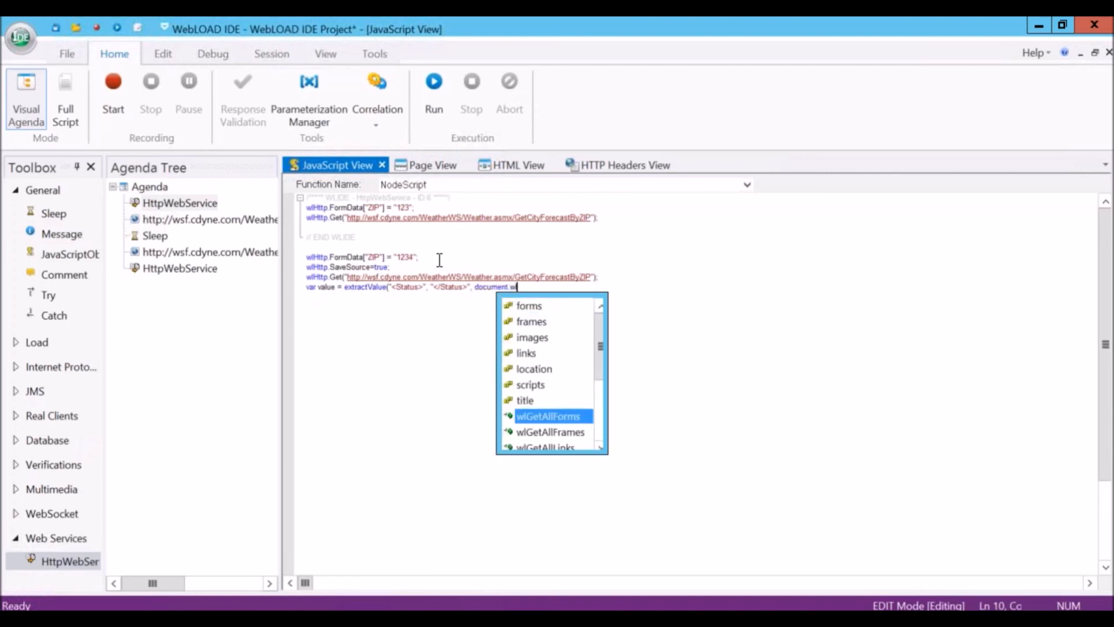
type("Source0,")
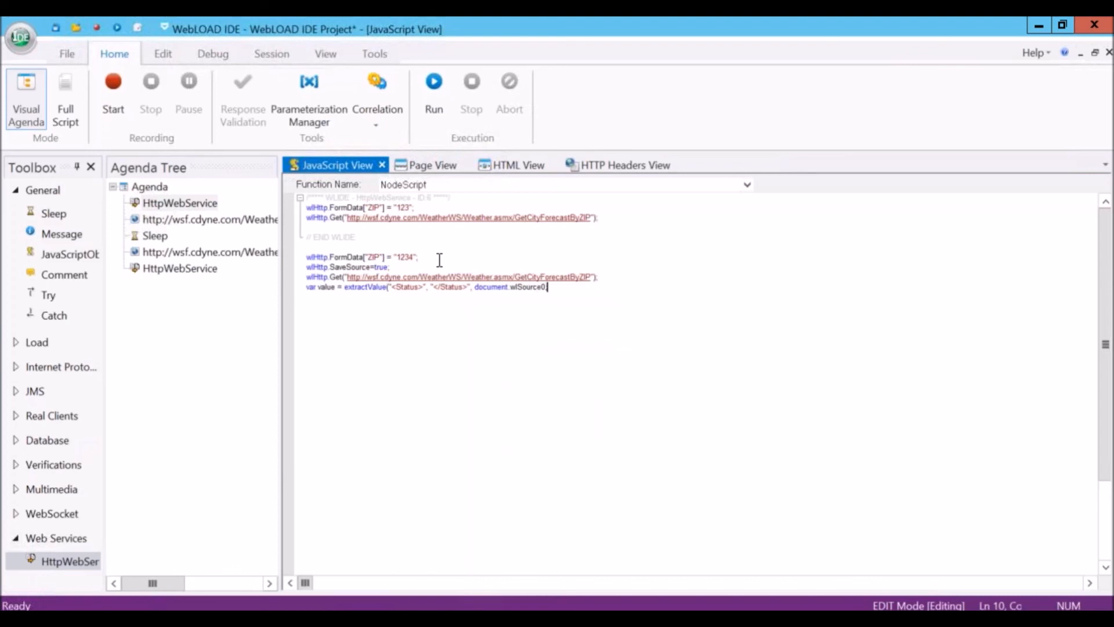
key("BackSpace")
type(");")
Step: Add a line below the extractValue call that assigns the JSON.parse result of document.wlSource to obj
key("Return")
type("JSON.parse(documen")
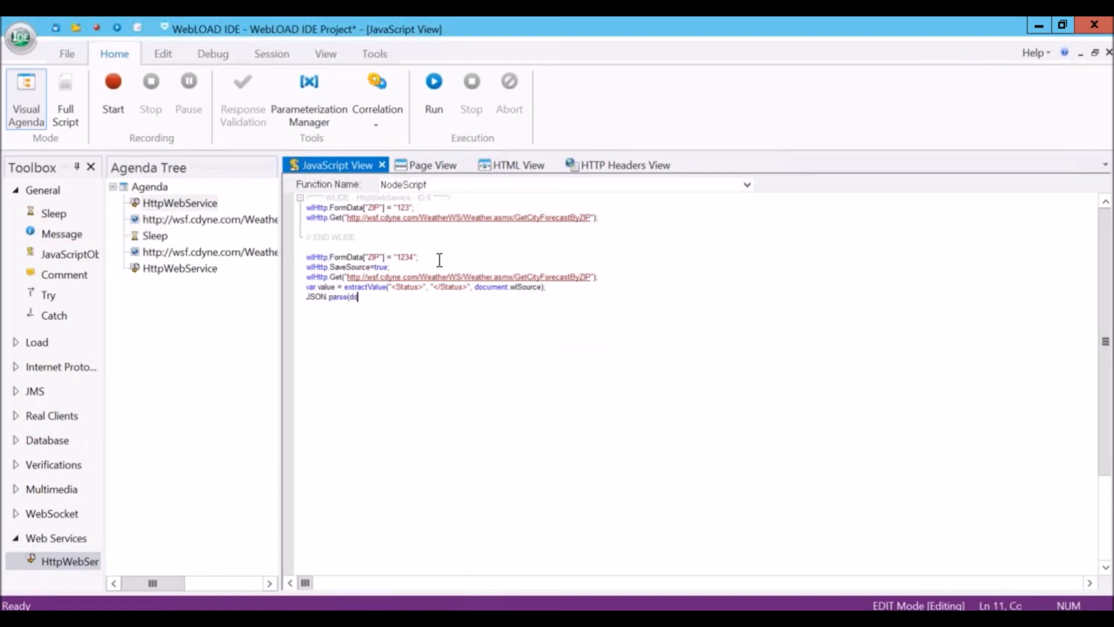
type("t.")
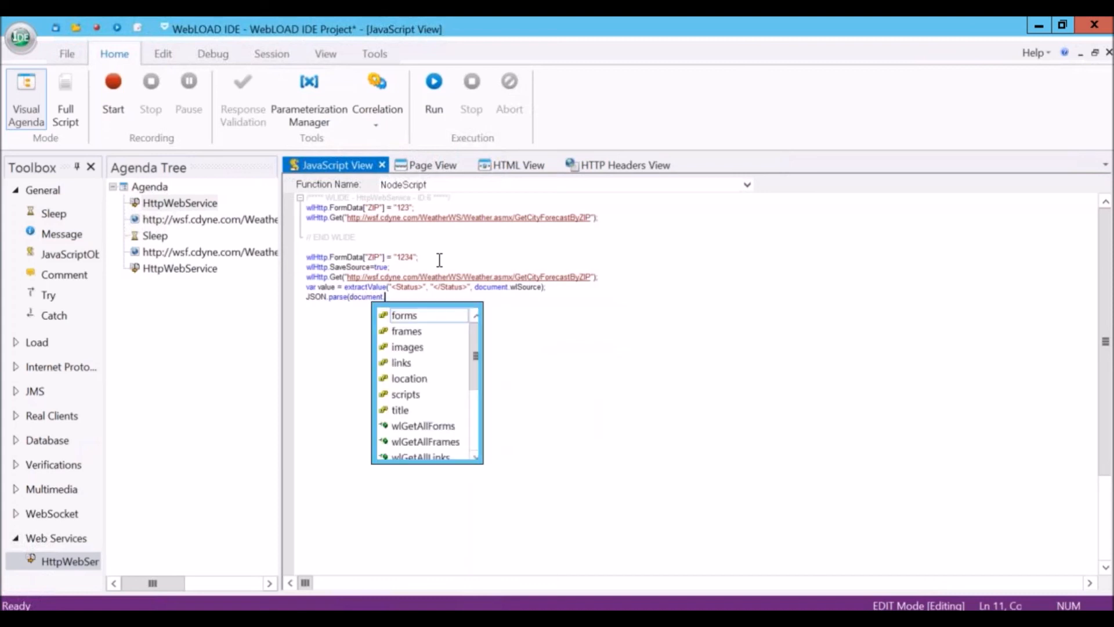
type("wl")
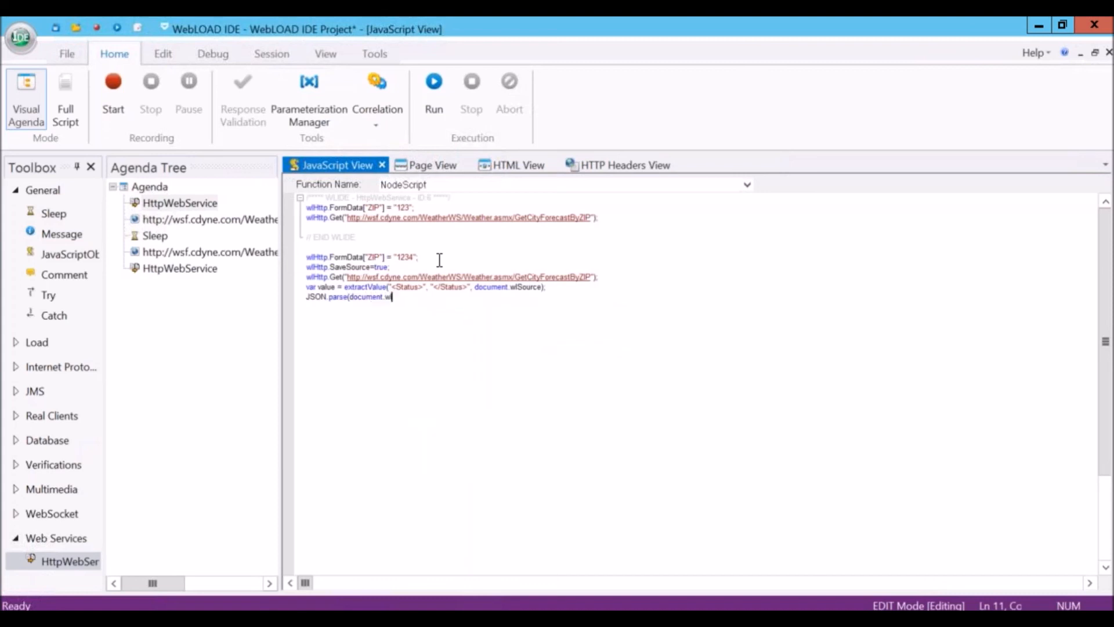
type("Source0")
key("Home")
type("obj =")
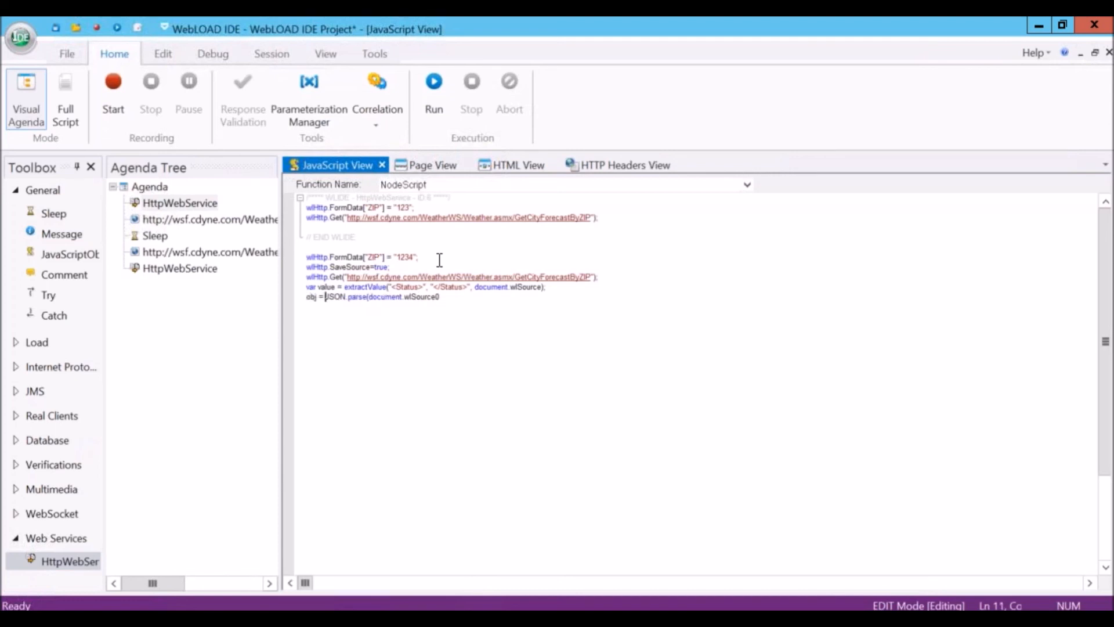
Step: Enter obj.result on the line below the JSON.parse statement and erase it again
key("Down")
type("obj.result")
key("BackSpace")
key("BackSpace")
key("BackSpace")
key("BackSpace")
key("BackSpace")
key("BackSpace")
key("BackSpace")
key("BackSpace")
key("BackSpace")
key("BackSpace")
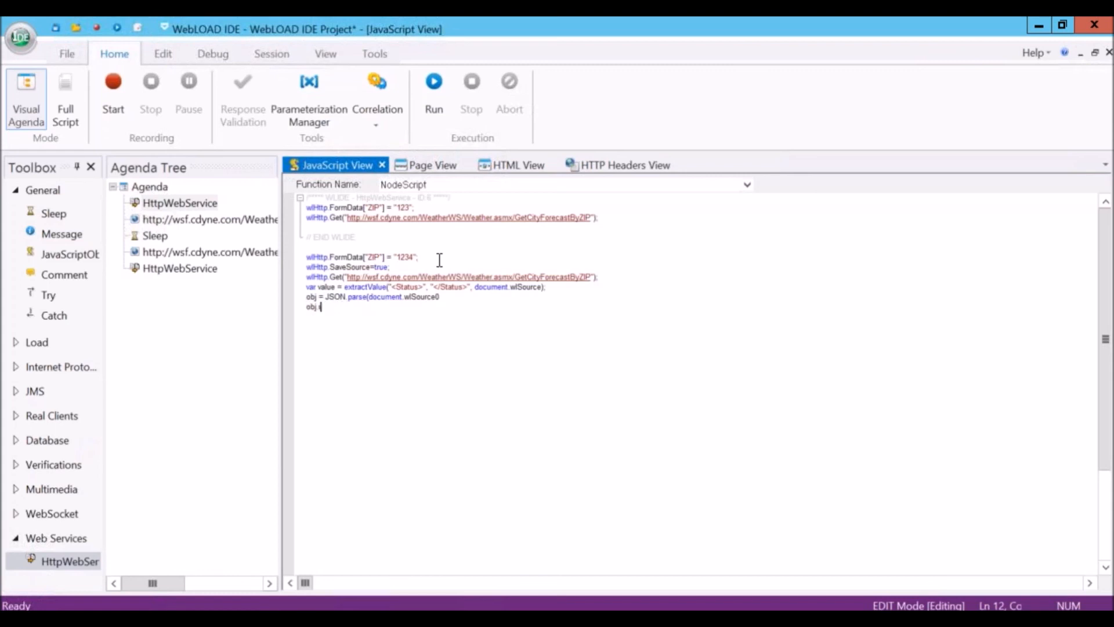